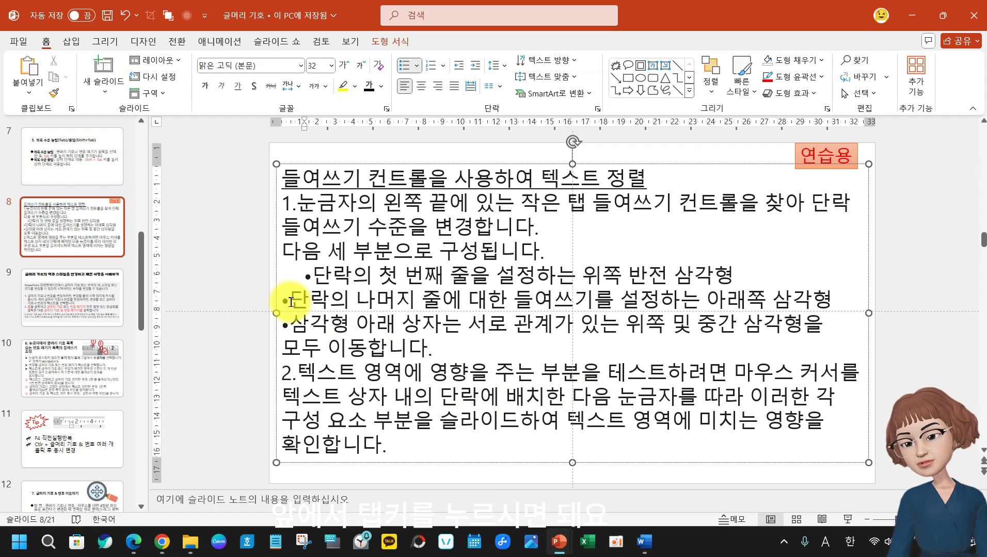
Demote the second and third bullets on slide 8 by one list level to align with the first bullet
key("Tab")
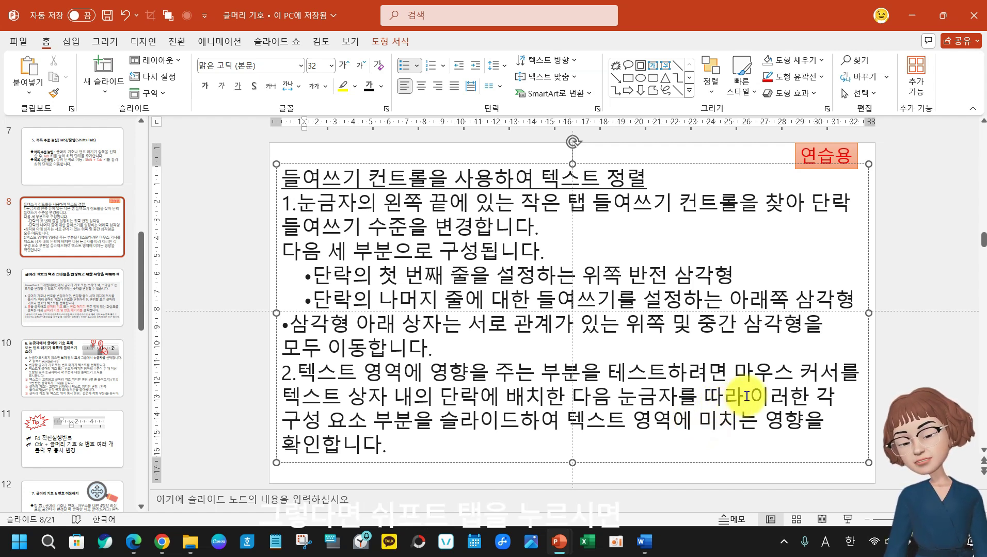
key("shift+Tab")
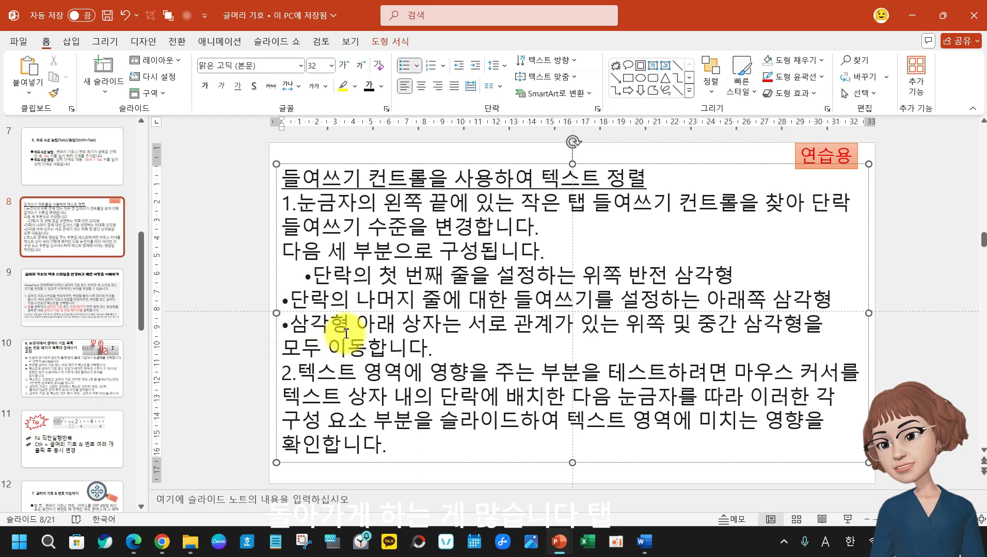
key("Tab")
left_click(287, 299)
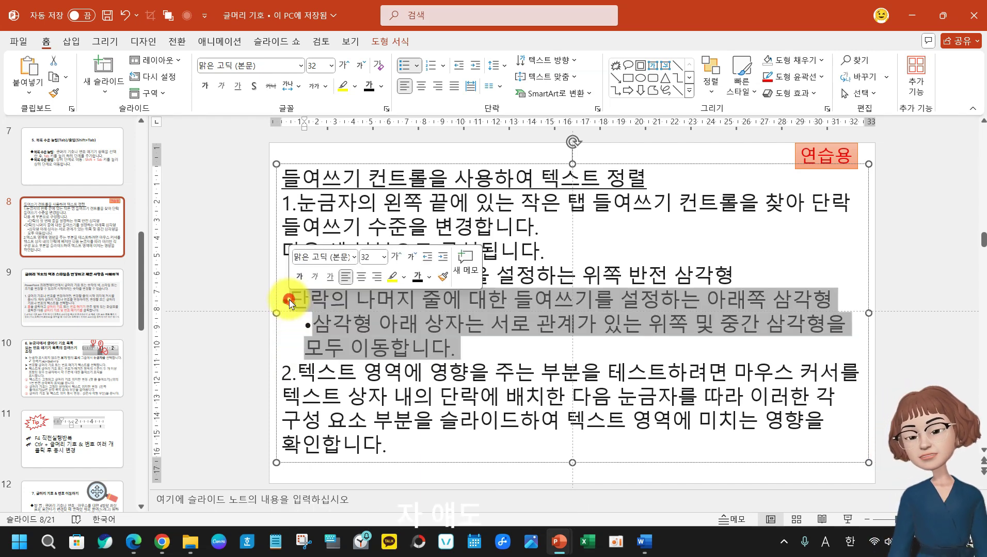
left_click_drag(290, 304, 312, 302)
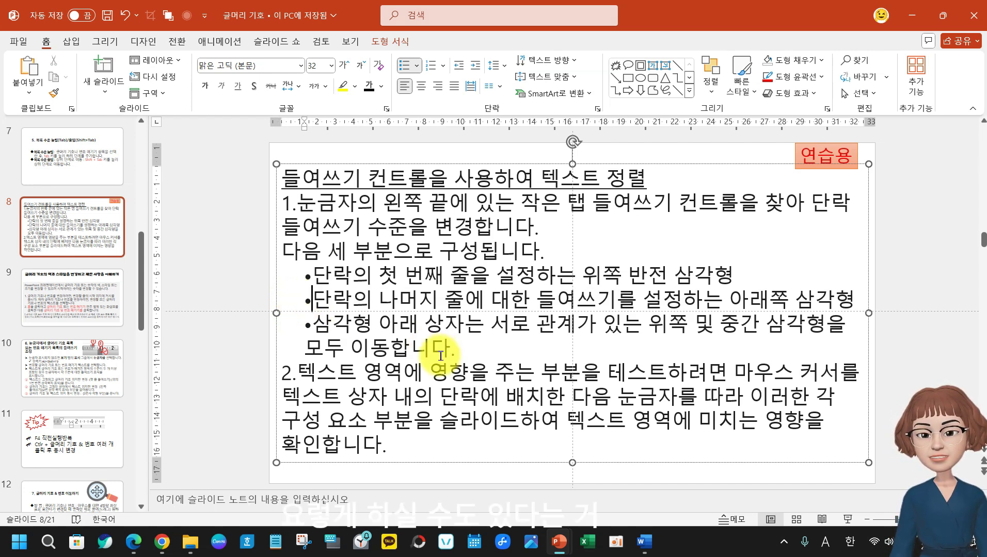
Move the slide titled "글머리 기호의 색과 스타일을 변경하고 제한 사항을 이해하기" from position 9 down to position 14
left_click(98, 166)
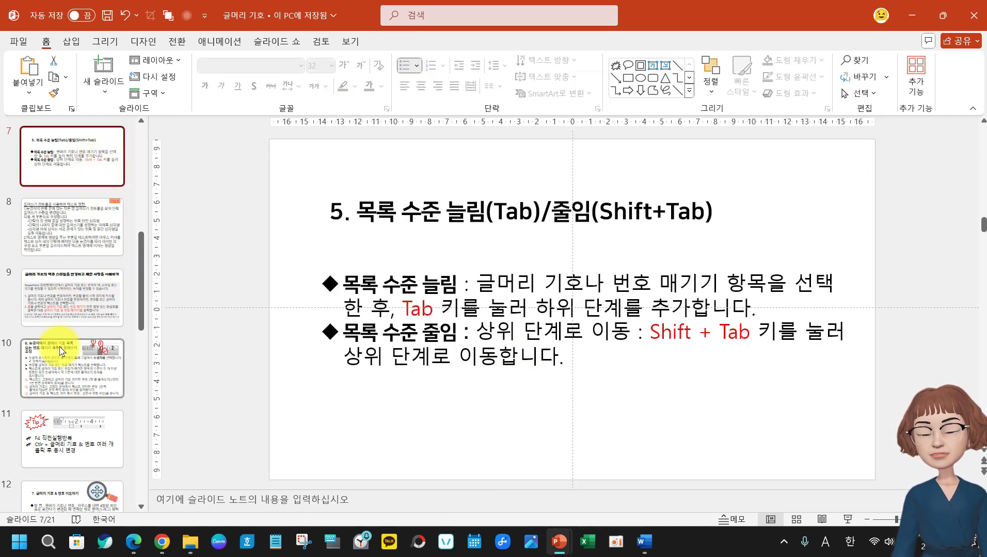
left_click(48, 294)
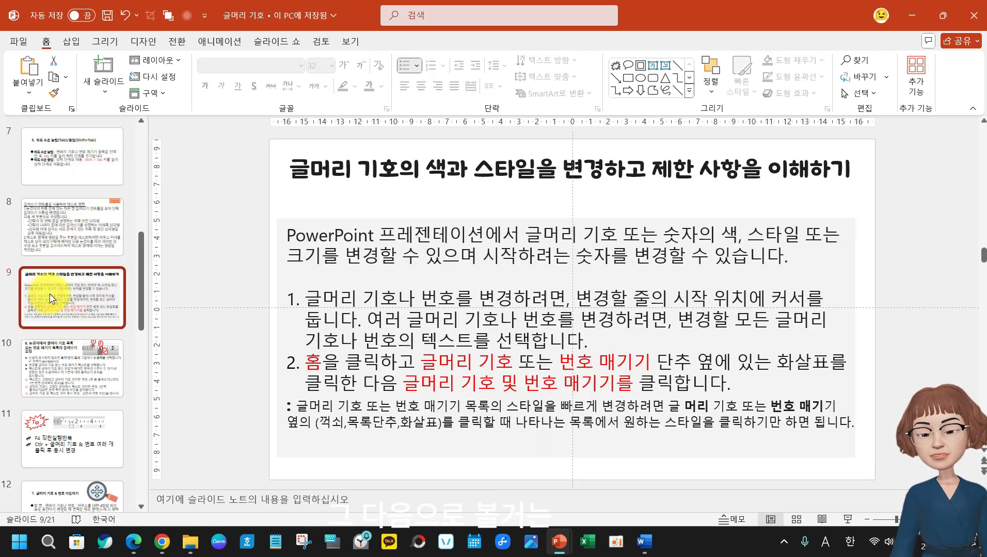
left_click_drag(52, 298, 52, 389)
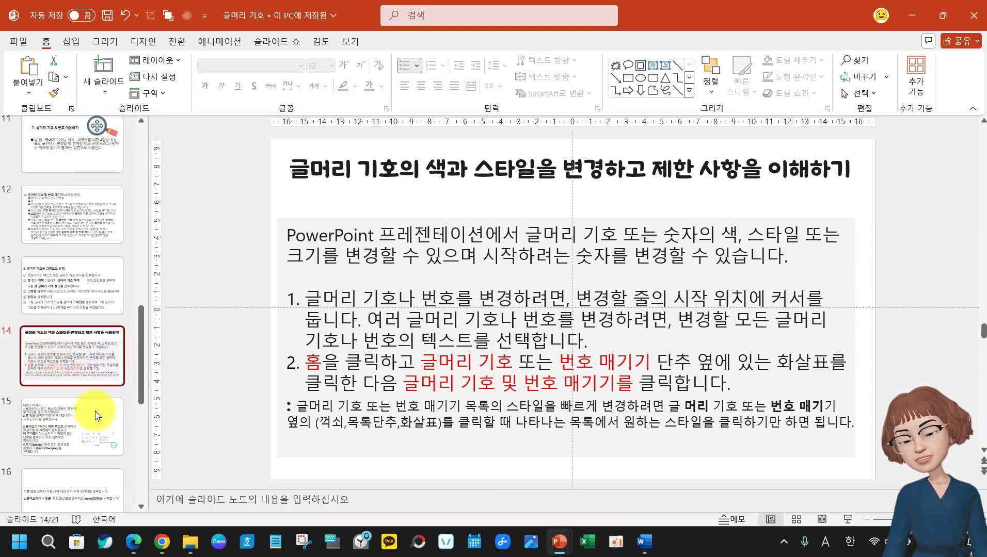
Open slide 9, the one about adjusting bullet and numbered list indents on the ruler
scroll(139, 273, "up", 2)
scroll(78, 279, "up", 2)
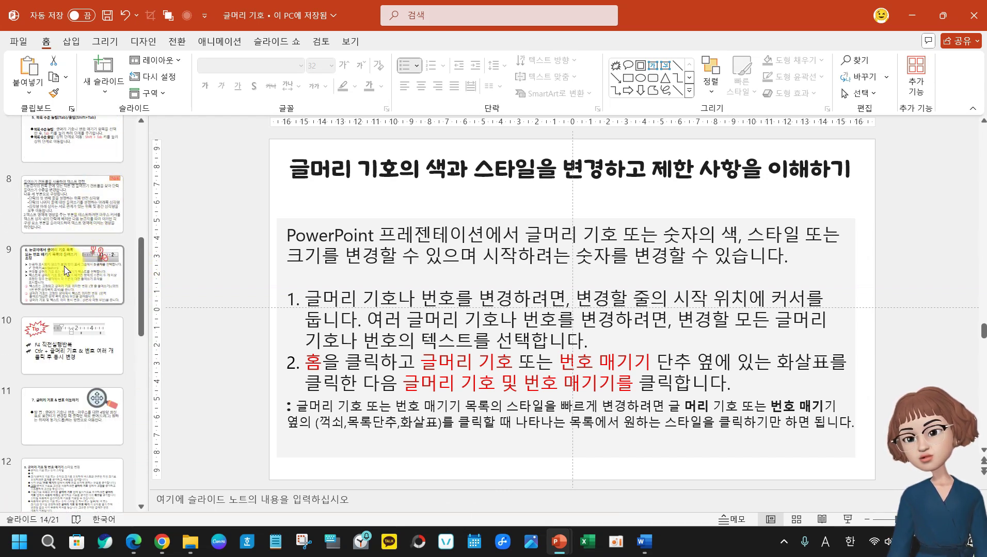
left_click(68, 225)
left_click(71, 284)
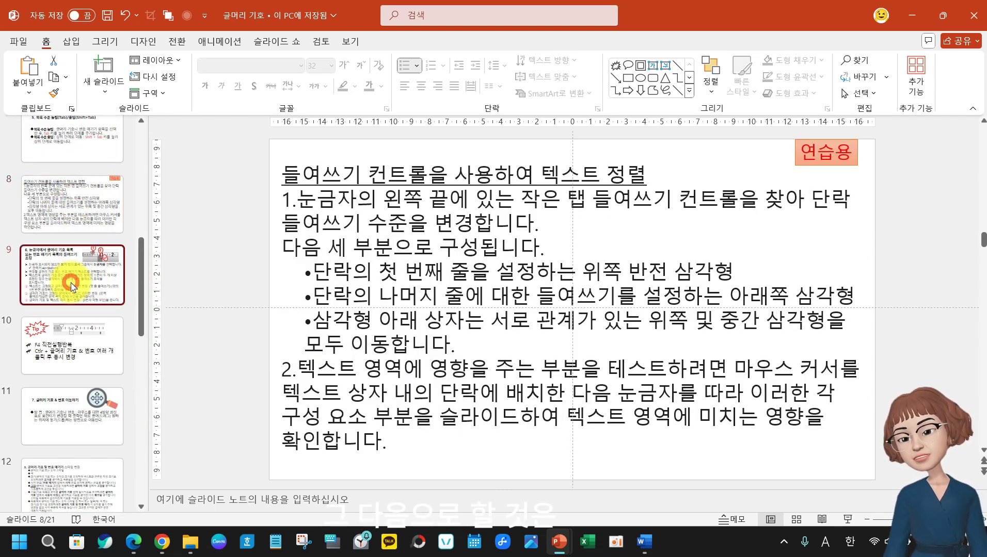
left_click(72, 225)
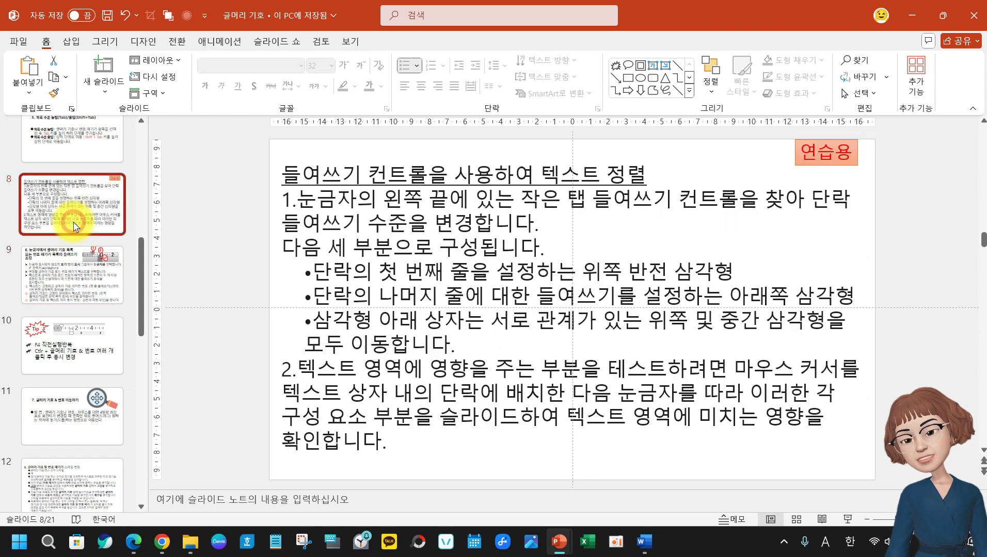
left_click(75, 286)
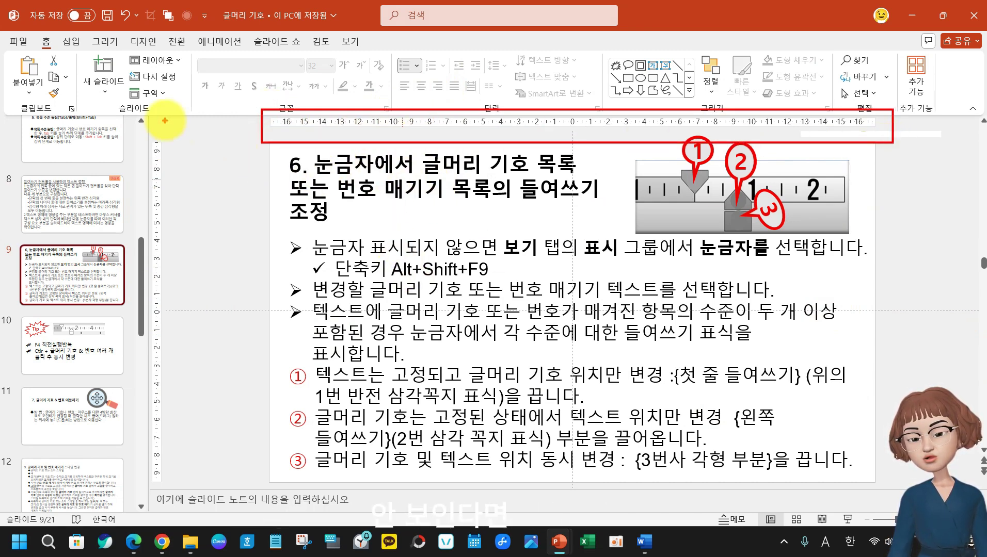
left_click_drag(151, 140, 180, 496)
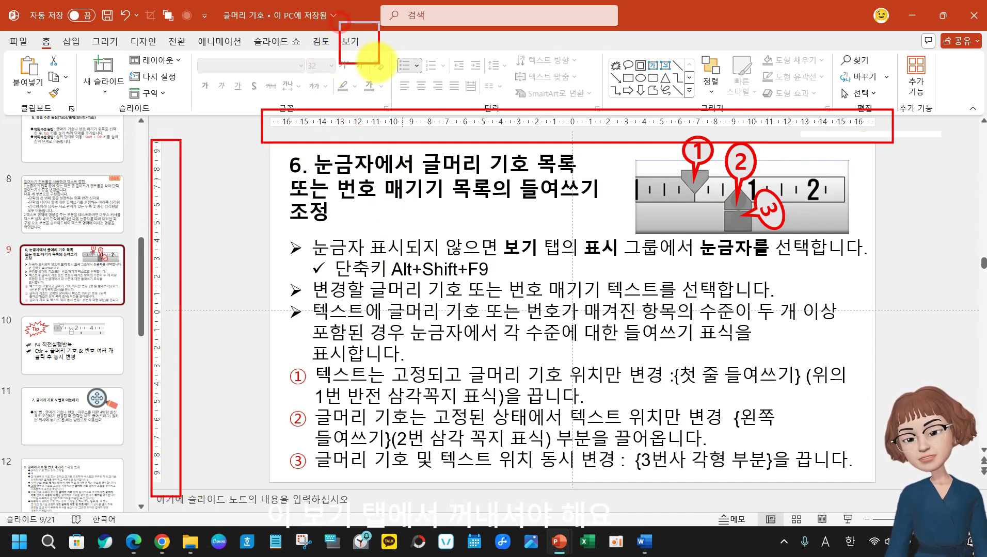
mouse_move(384, 69)
left_mouse_down()
mouse_move(339, 21)
mouse_move(368, 42)
mouse_move(457, 11)
left_mouse_up()
key("Escape")
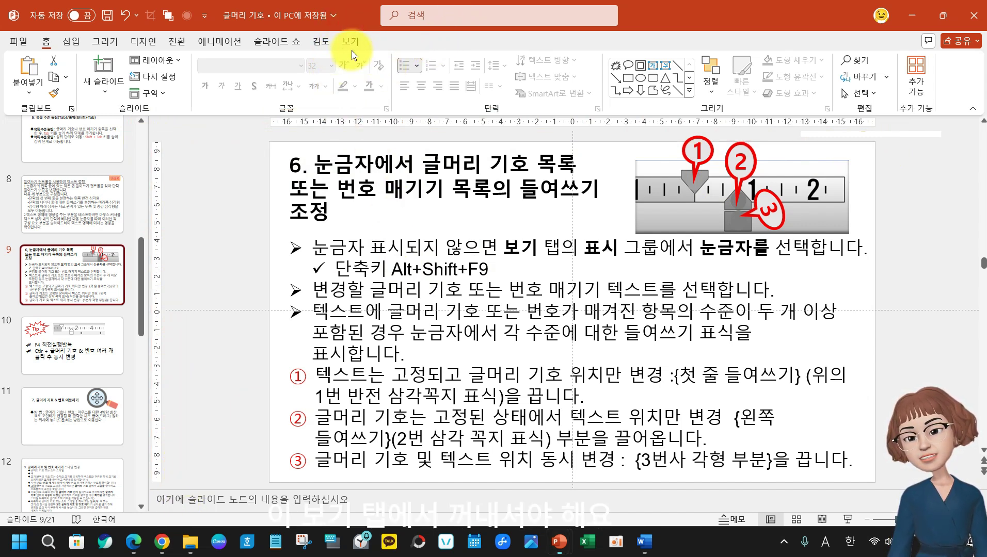
Hide the rulers around the slide and show them again
left_click(353, 43)
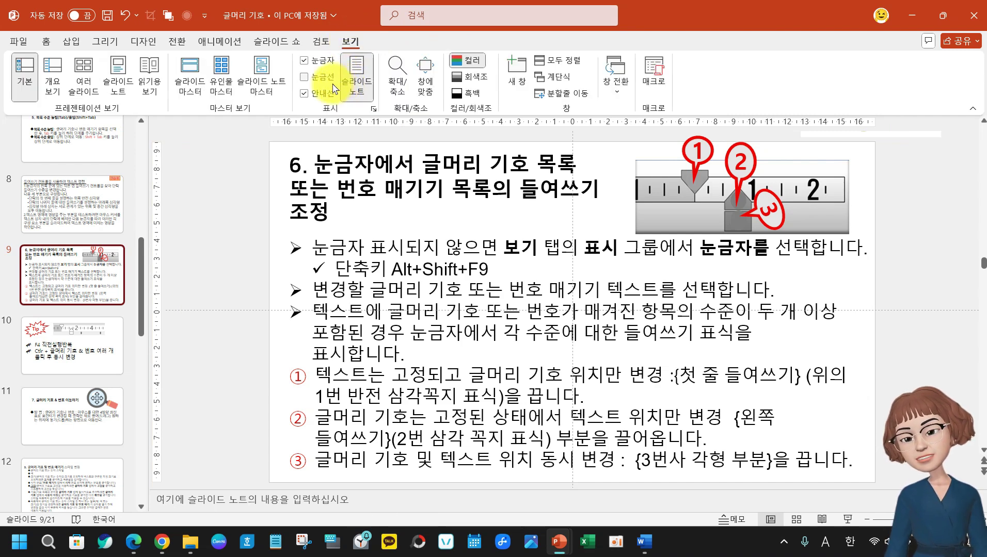
left_click_drag(285, 47, 358, 65)
key("Escape")
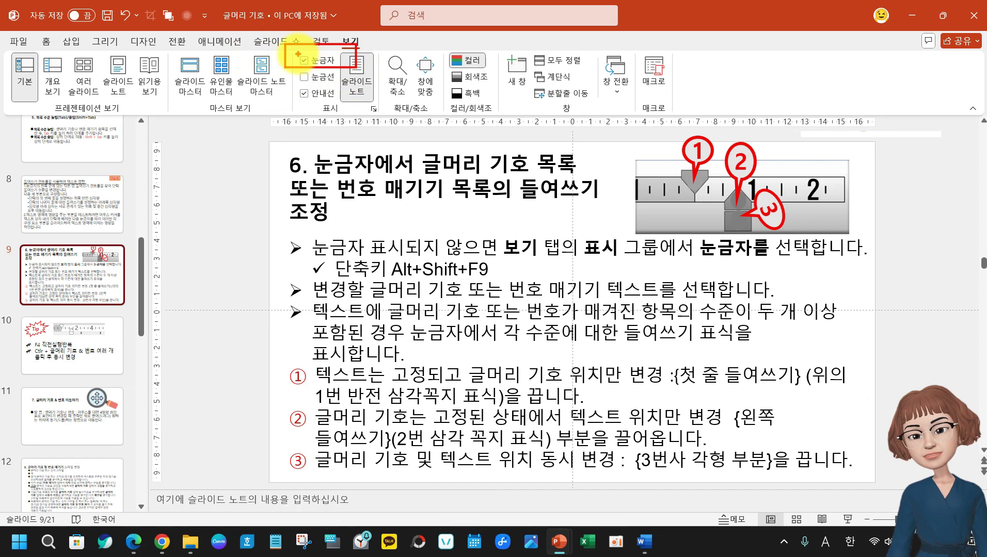
left_click(304, 62)
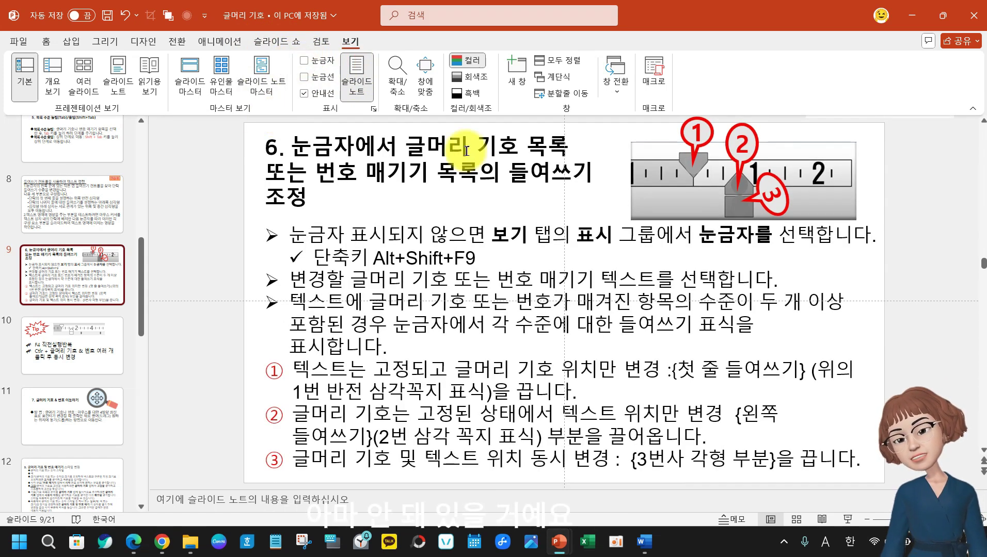
left_click(304, 62)
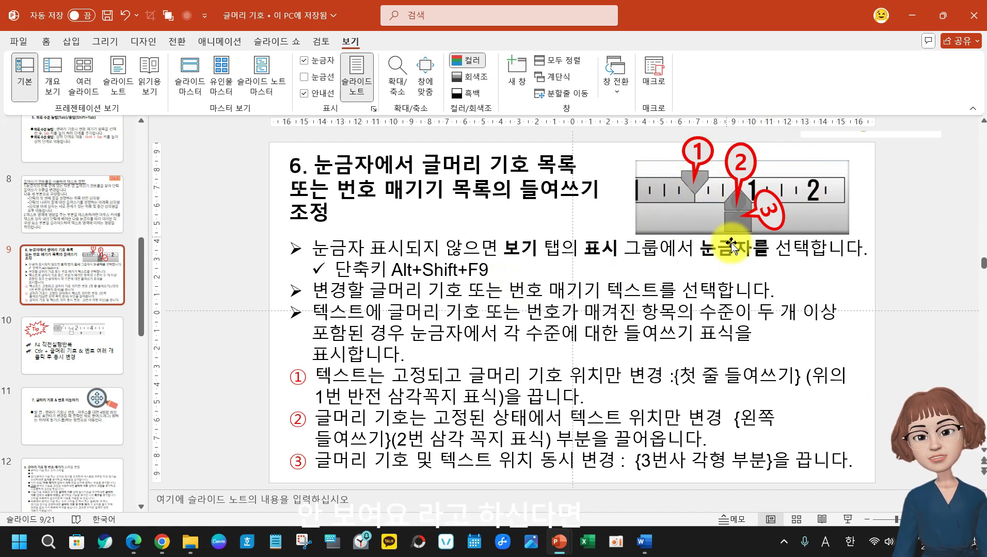
Compare the horizontal ruler with the cursor inside the body text and with the whole text box selected
left_click(373, 275)
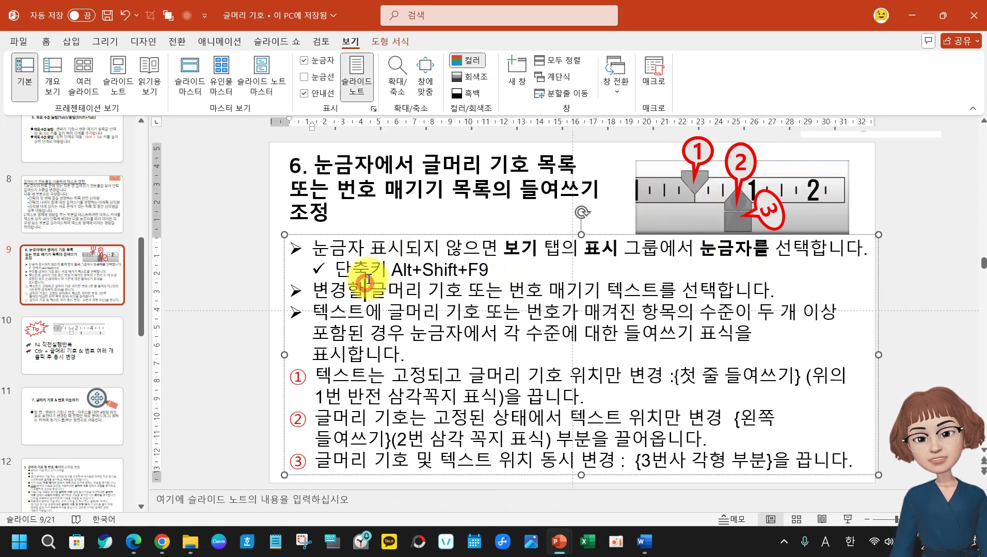
left_click(400, 235)
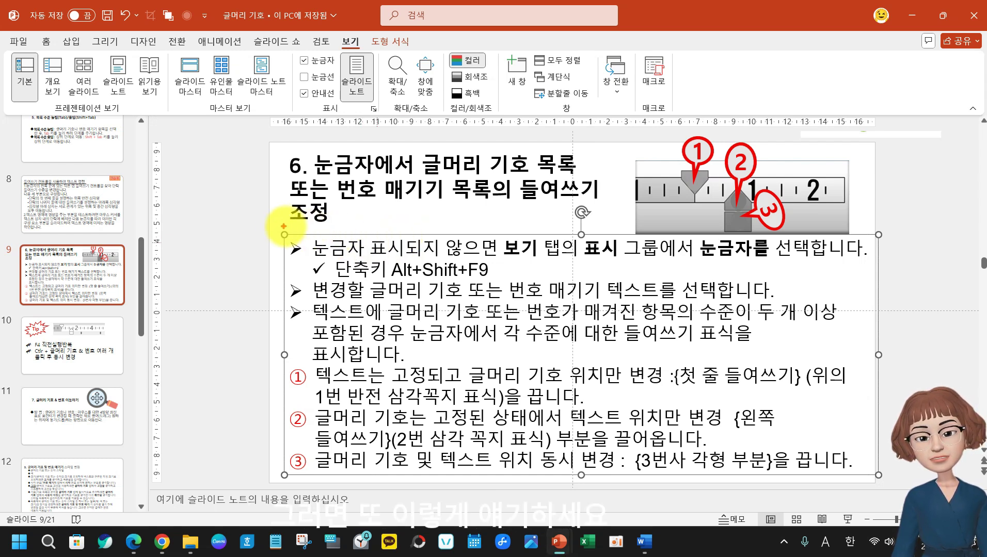
left_click_drag(277, 222, 492, 341)
mouse_move(436, 315)
left_mouse_down()
mouse_move(924, 467)
mouse_move(922, 489)
left_mouse_up()
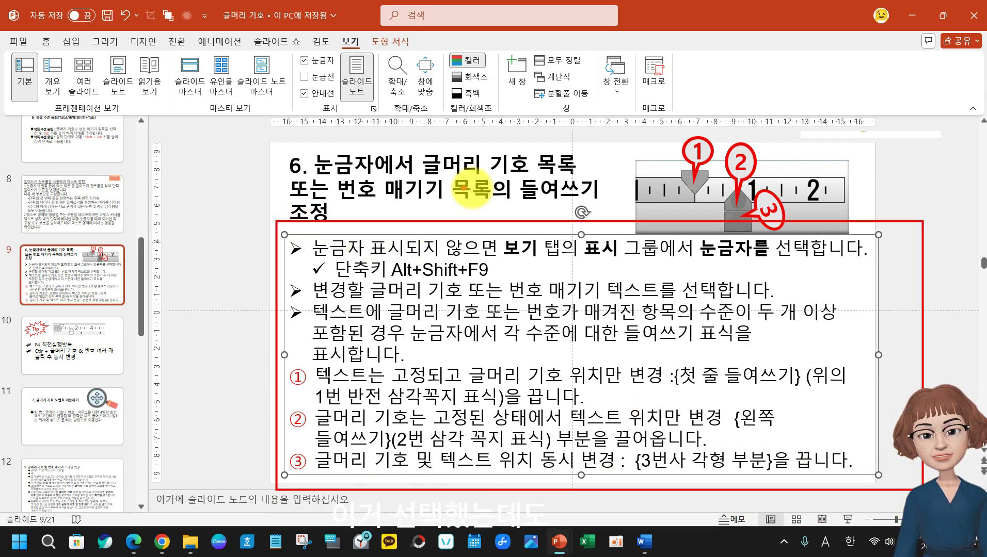
mouse_move(253, 110)
left_mouse_down()
mouse_move(568, 150)
mouse_move(602, 145)
left_mouse_up()
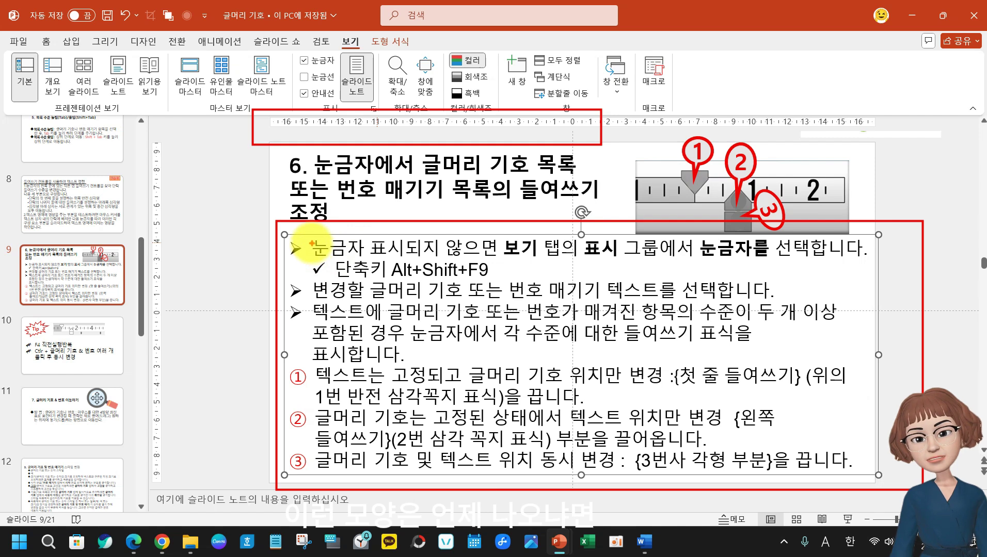
mouse_move(311, 243)
left_mouse_down()
mouse_move(567, 382)
mouse_move(824, 490)
mouse_move(793, 484)
left_mouse_up()
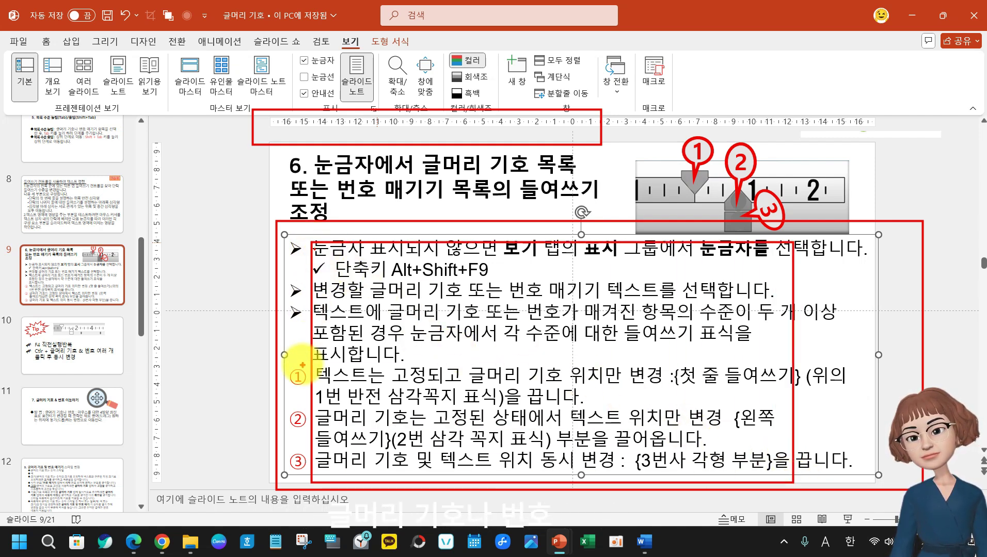
key("Escape")
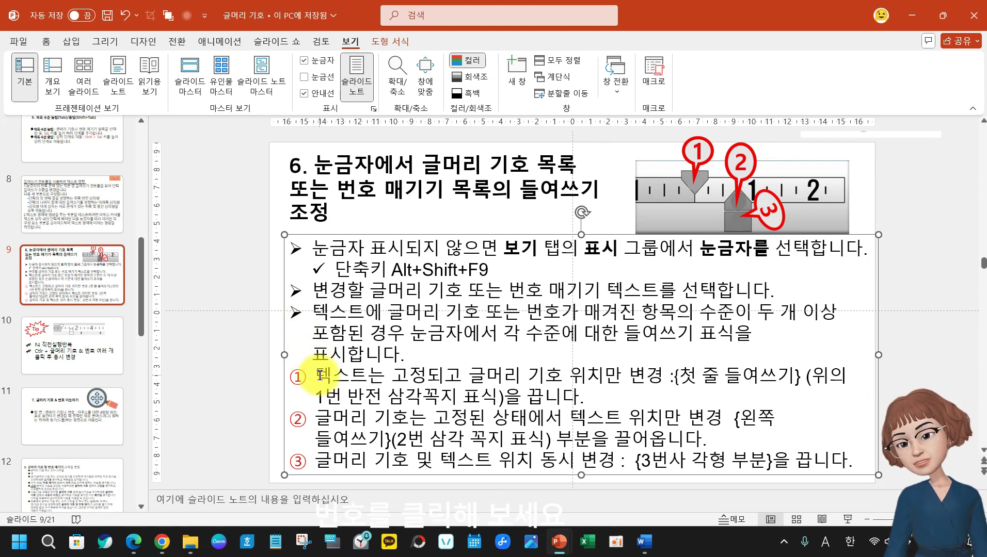
Examine the ruler's indent markers for the first numbered item and the last arrow-bulleted item
left_click(316, 375)
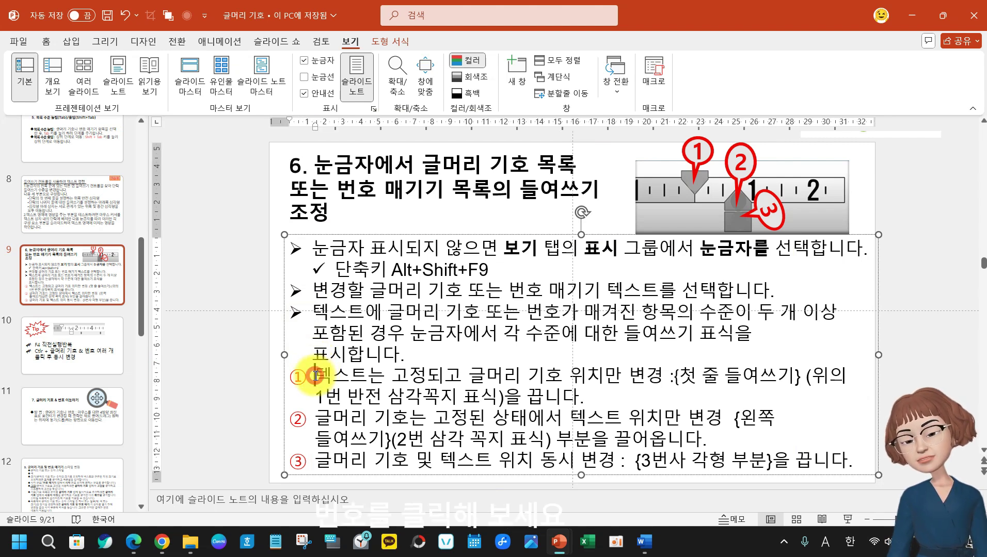
left_click(409, 375)
key("Left")
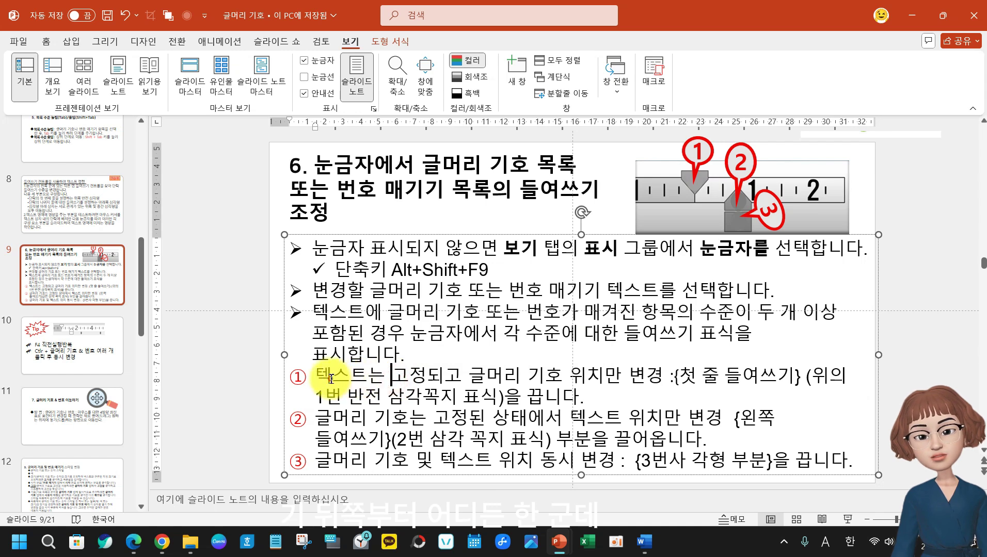
left_click(316, 310)
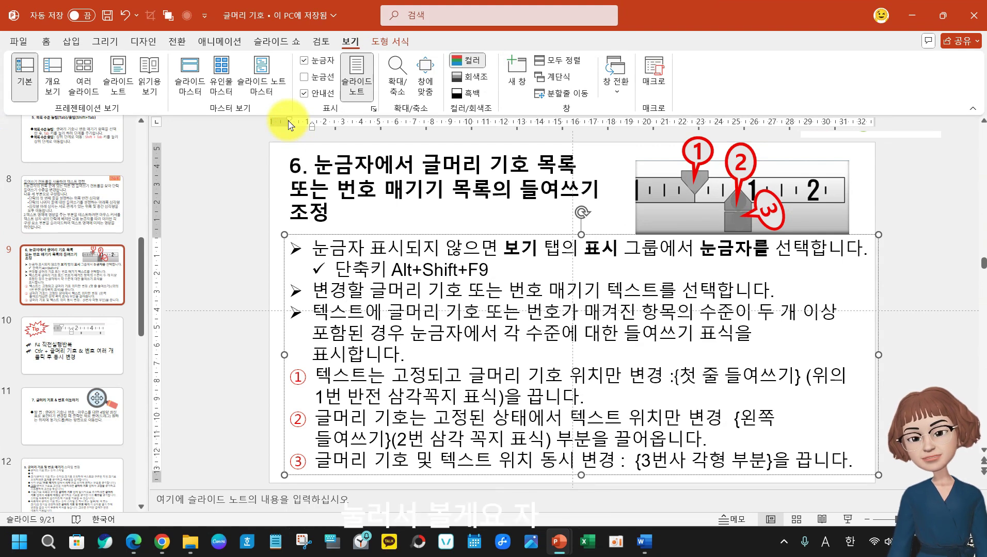
Insert the word "반전" directly before "삼각꼭지" in the first numbered item
left_click(424, 402)
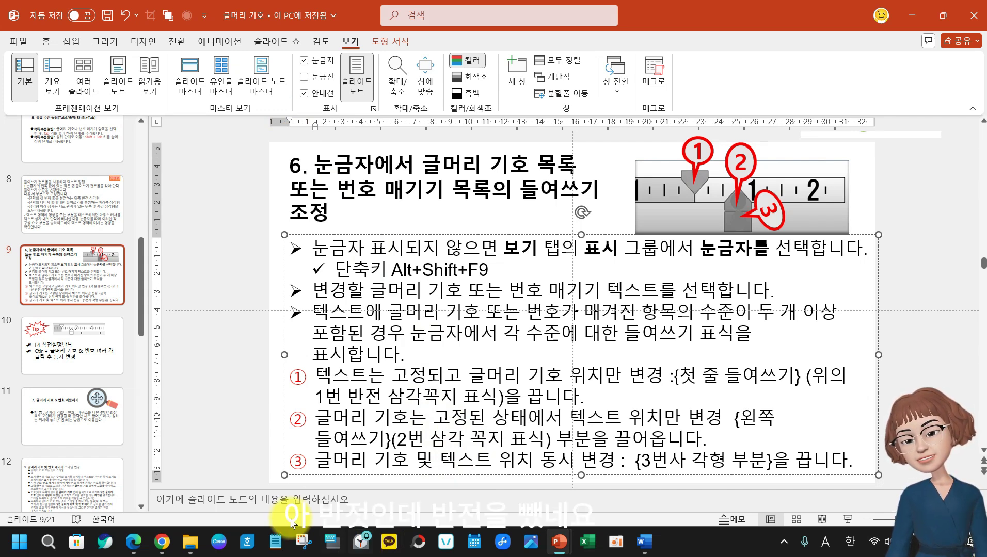
left_click(387, 397)
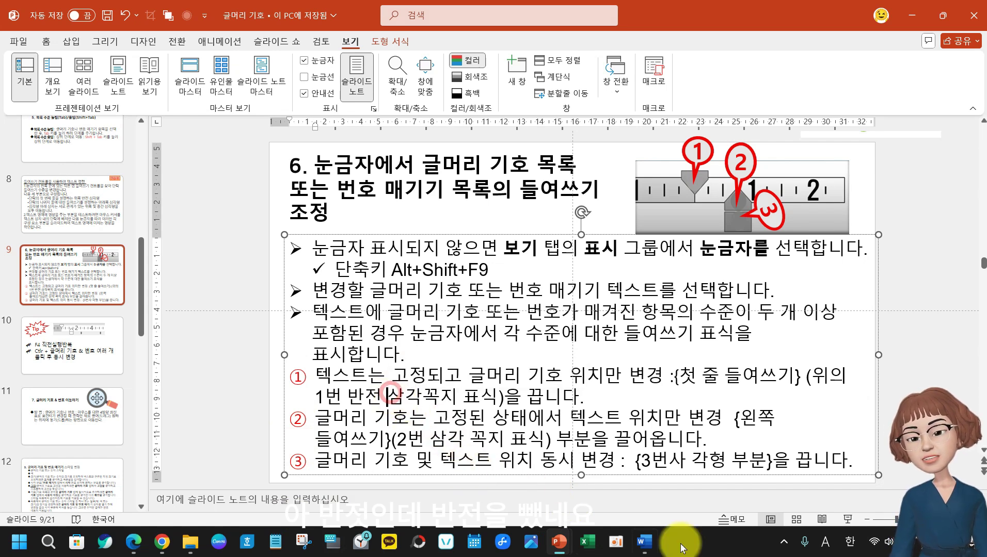
type("gko")
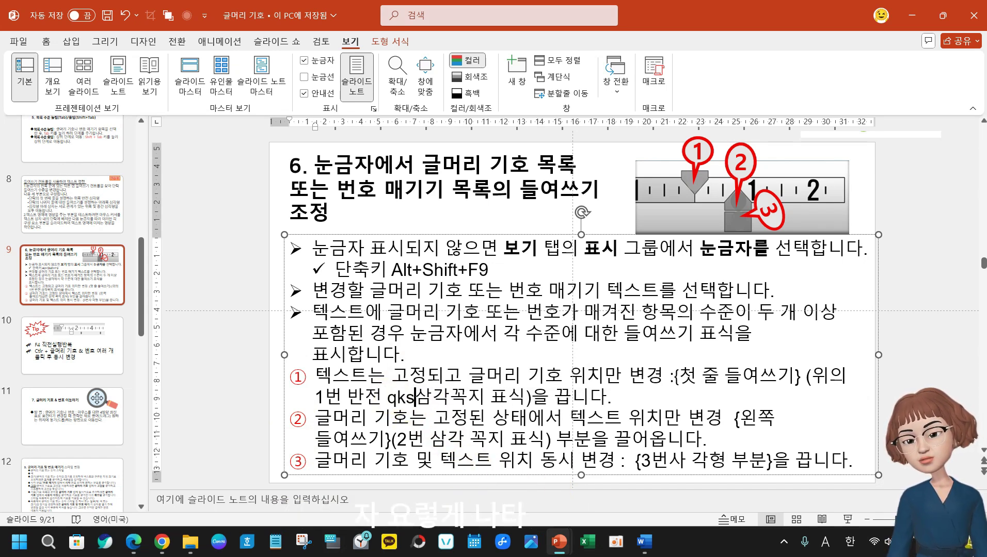
key("BackSpace")
key("BackSpace")
key("BackSpace")
type("q")
key("BackSpace")
key("Hangul")
type("반전")
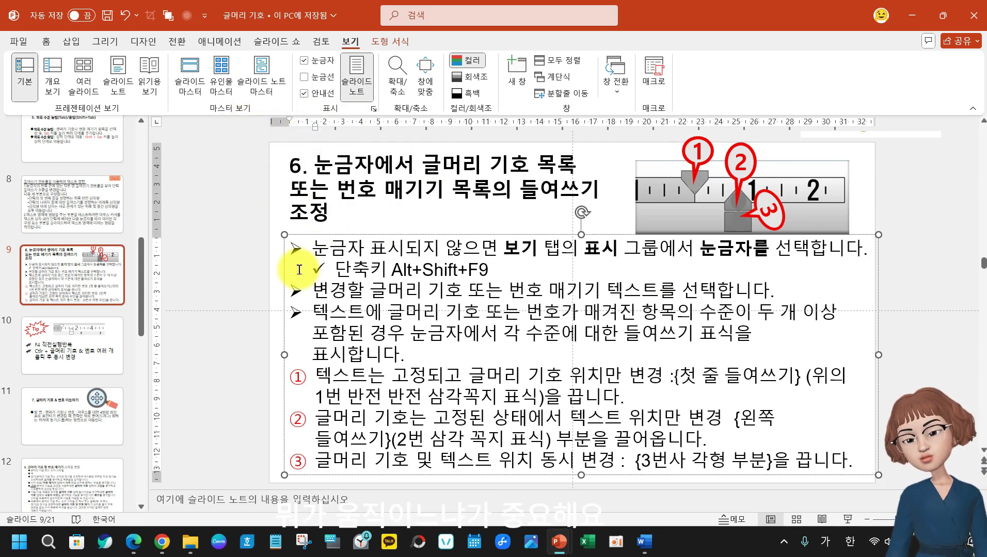
Move the first numbered item's first-line indent marker to its left indent marker on the ruler, and undo the move
left_click_drag(280, 237, 312, 485)
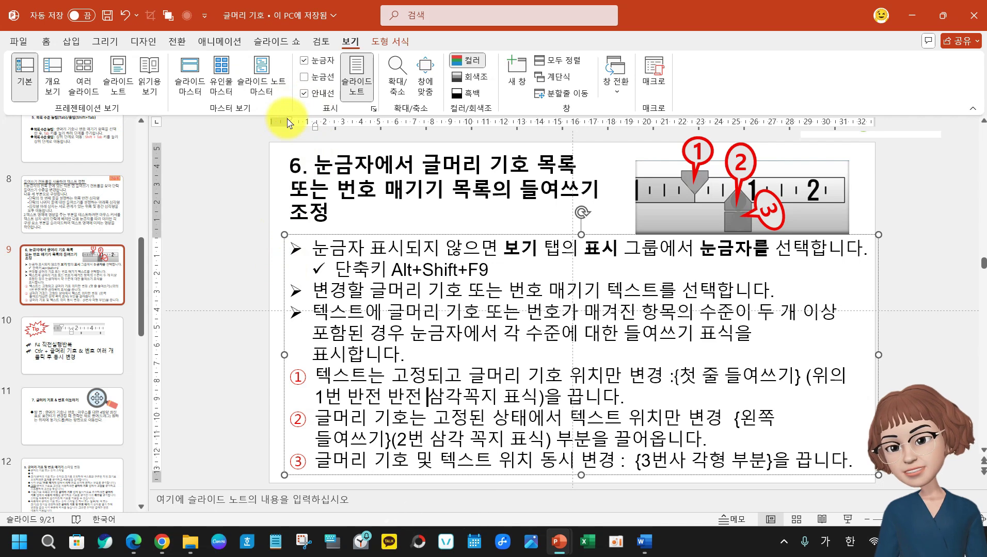
left_click_drag(287, 123, 316, 130)
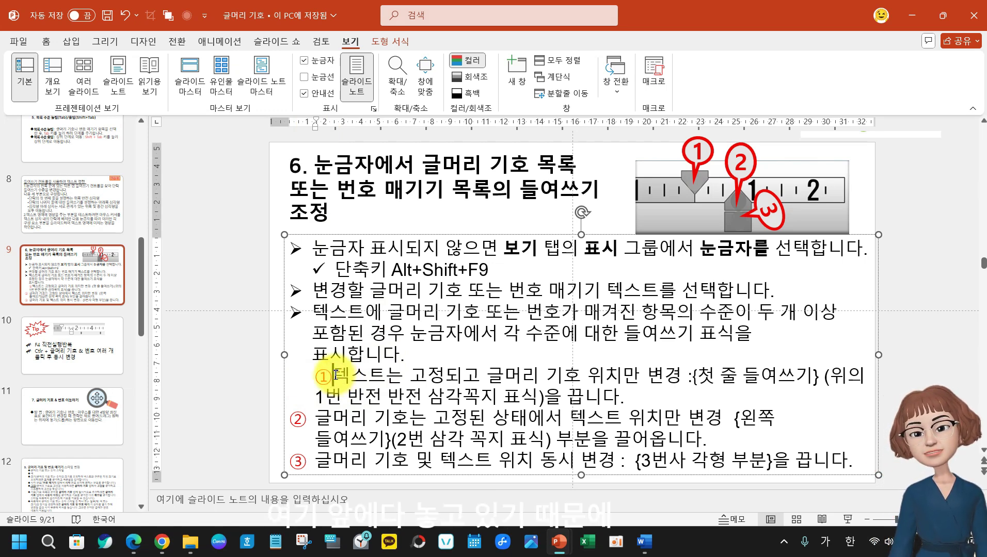
key("ctrl+z")
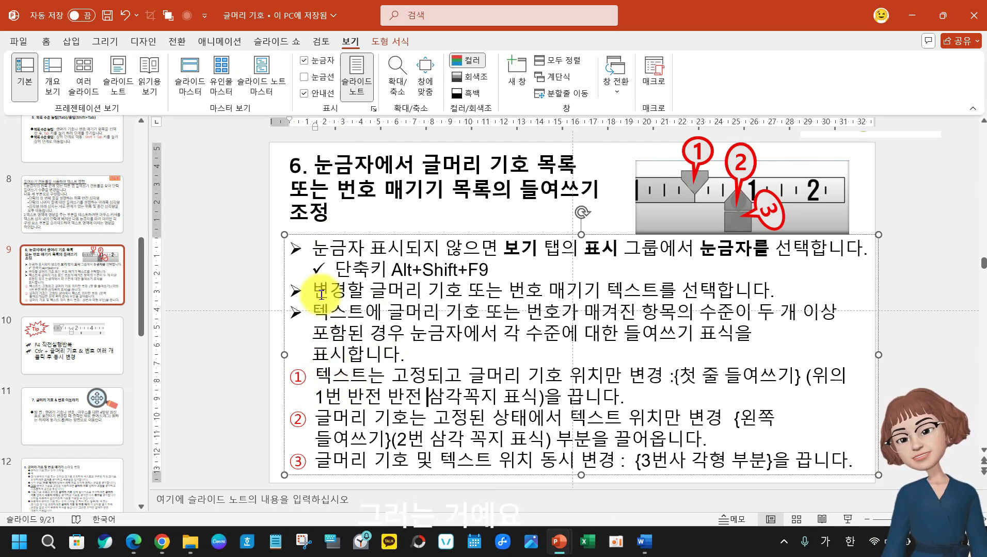
Move the first-line indent of the four arrow and check-mark items to the left indent position of the arrow items' text
left_click_drag(314, 246, 411, 361)
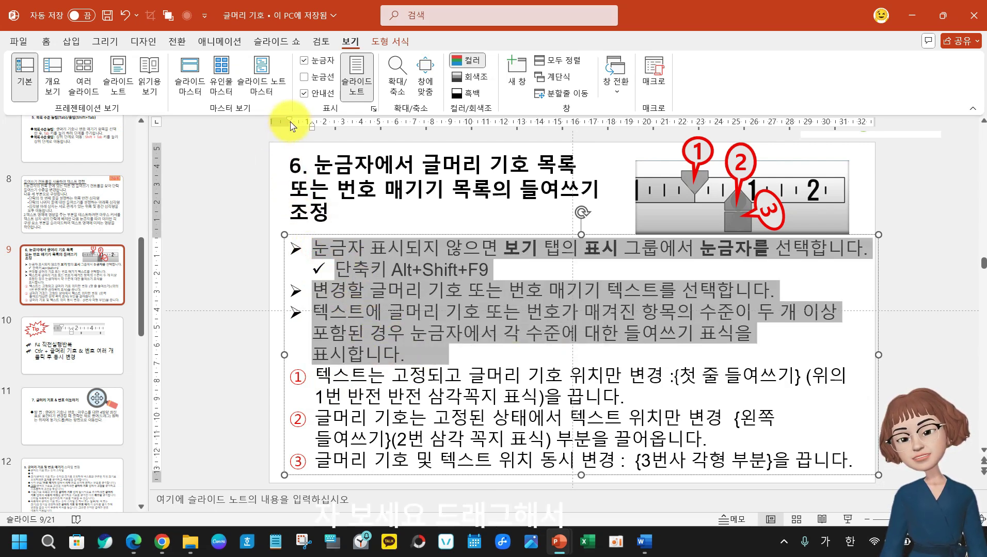
left_click_drag(292, 124, 309, 126)
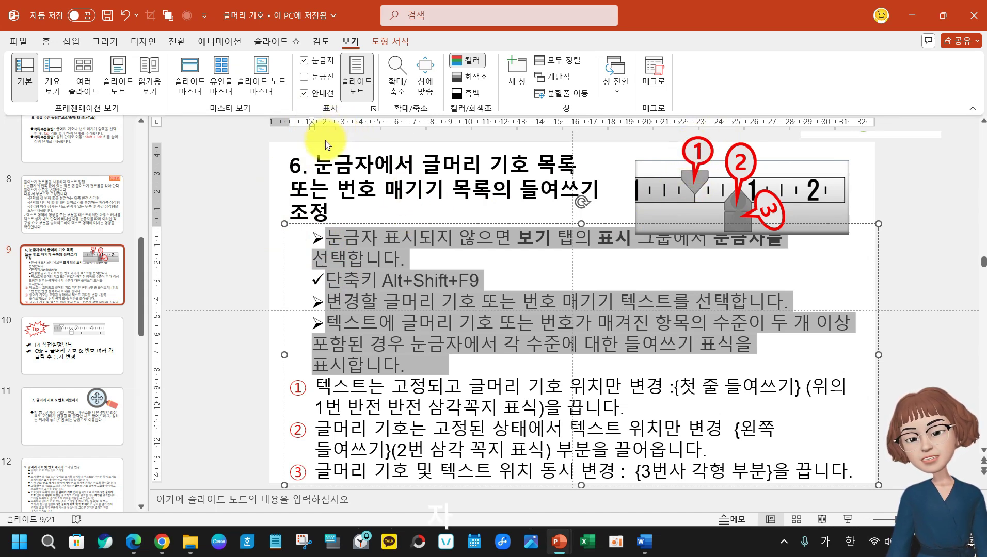
Undo the arrow and check-mark items' indent change, repeat the first-line indent move to the arrow items' text position, and undo it again
key("ctrl+z")
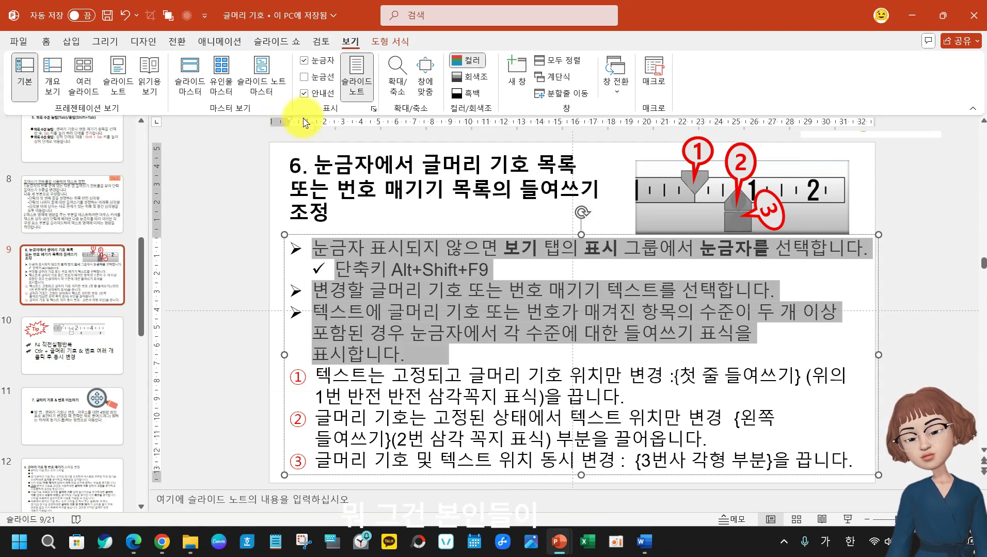
left_click(290, 121)
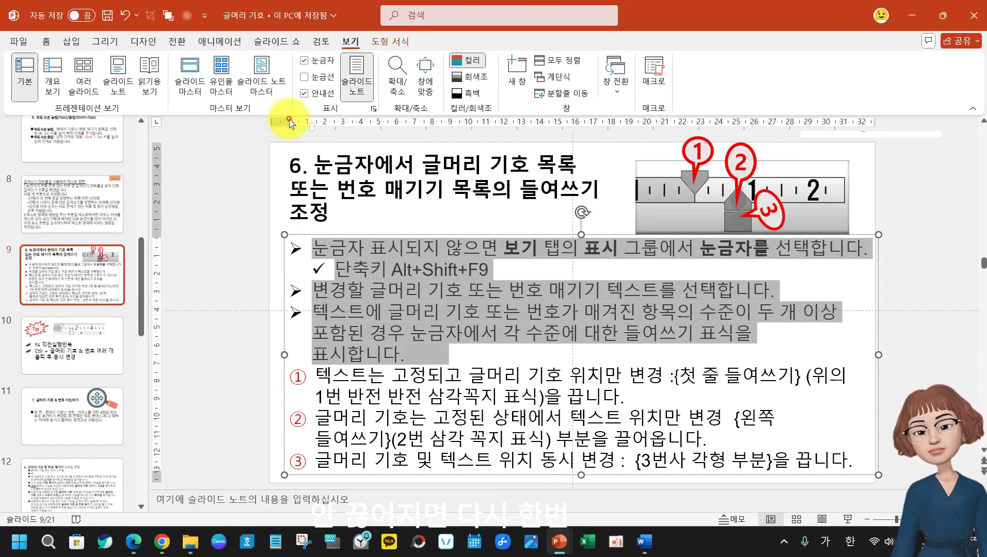
left_click_drag(291, 123, 312, 124)
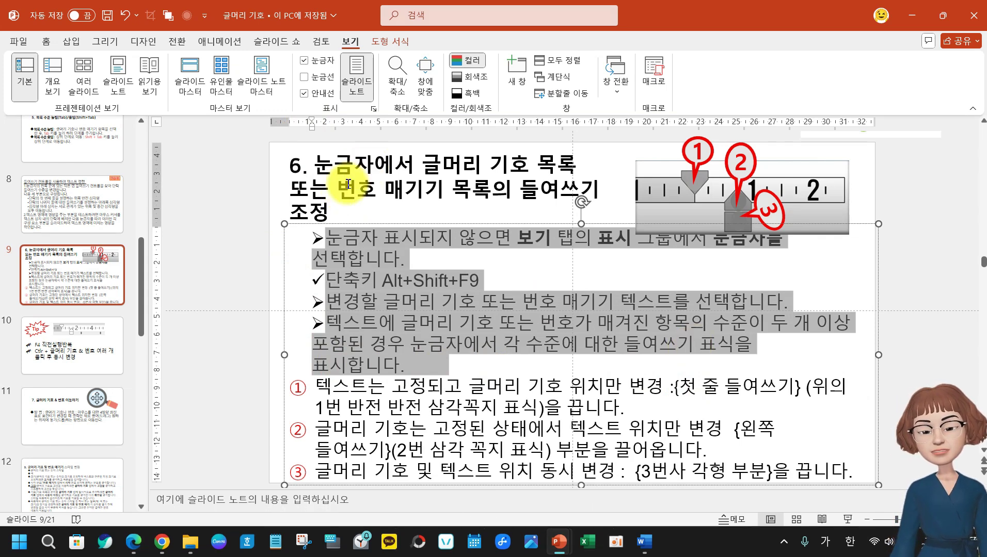
key("ctrl+z")
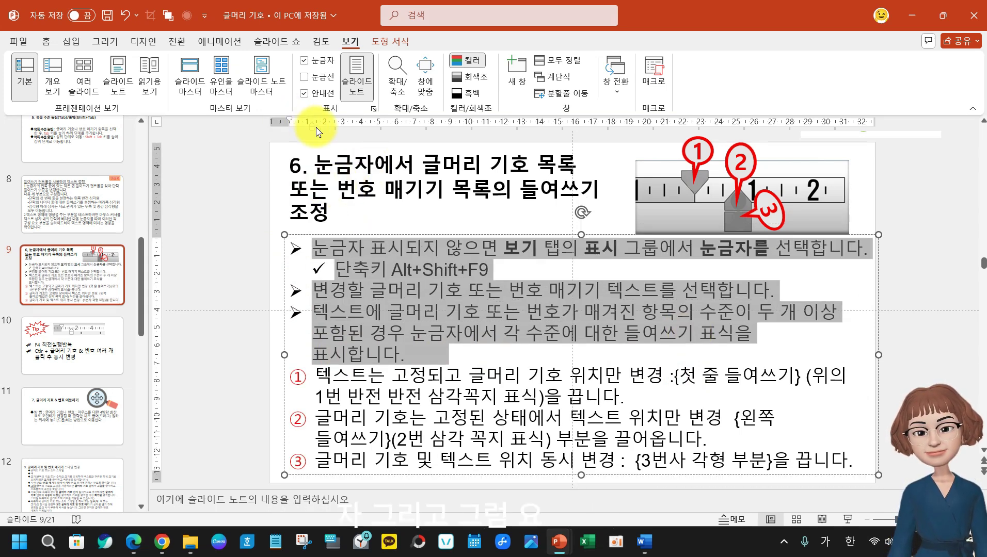
Compare the ruler's indent markers for the last arrow item and the first two numbered items
left_click(342, 354)
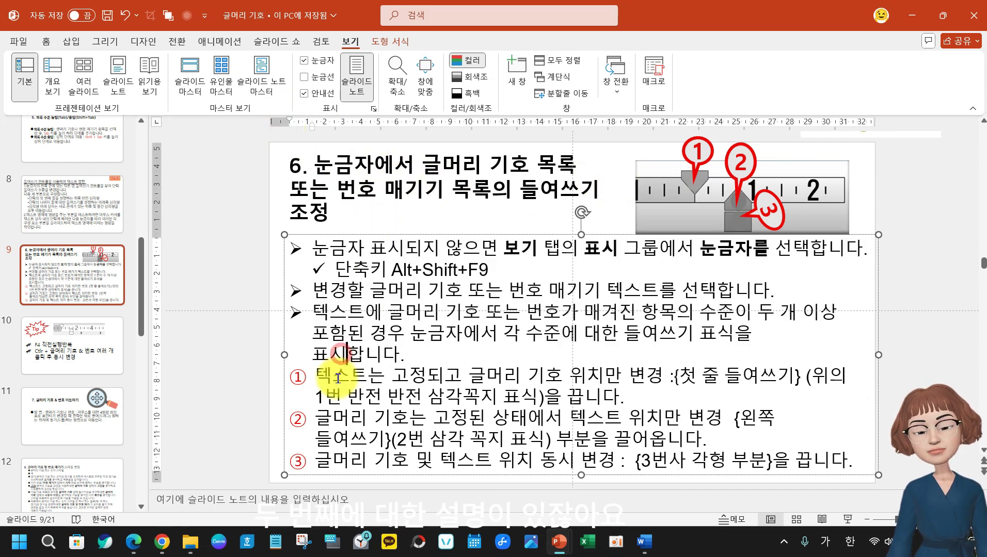
left_click(332, 375)
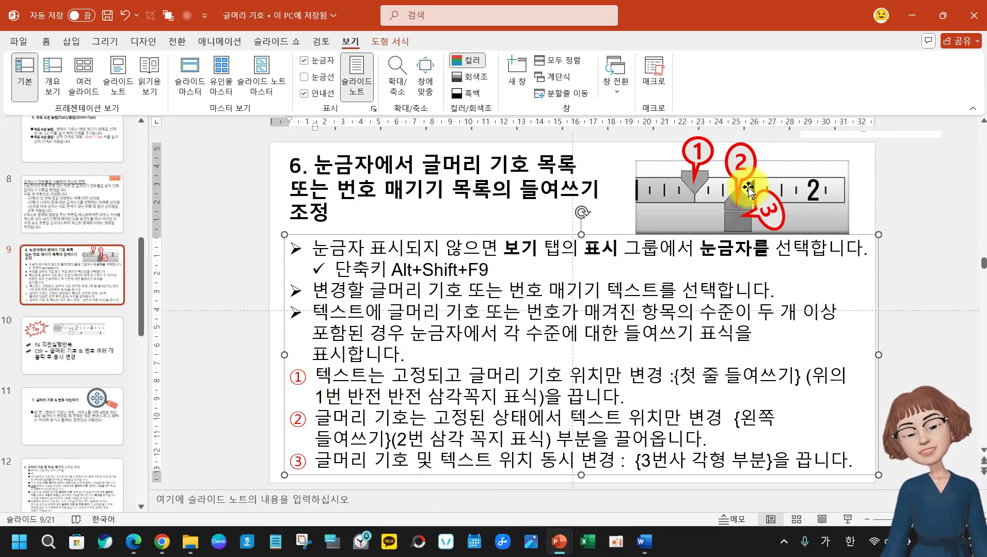
left_click(326, 428)
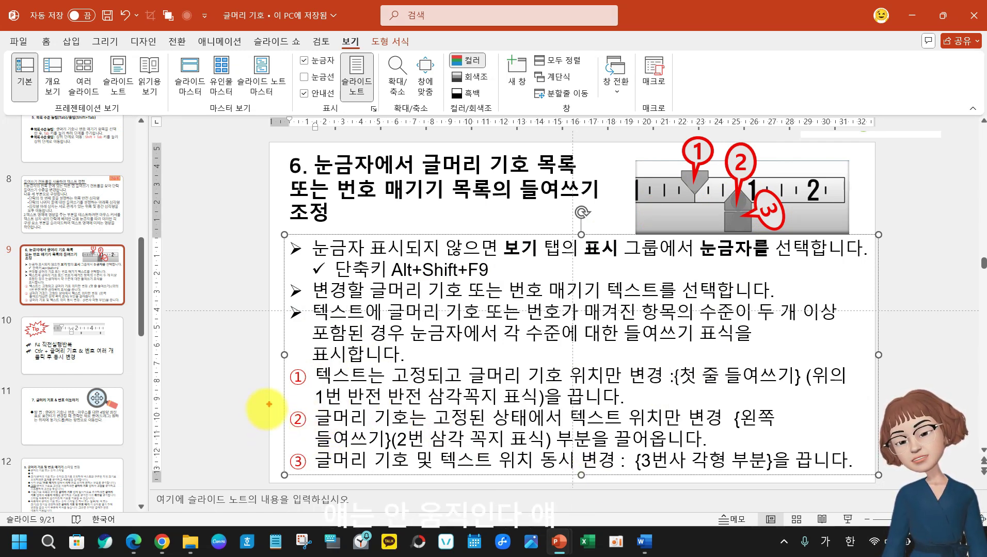
Outline the bullet column, the text's starting edge and the ruler's left indent marker with red annotation rectangles, and clear the annotations
mouse_move(281, 233)
left_mouse_down()
mouse_move(293, 462)
mouse_move(303, 477)
left_mouse_up()
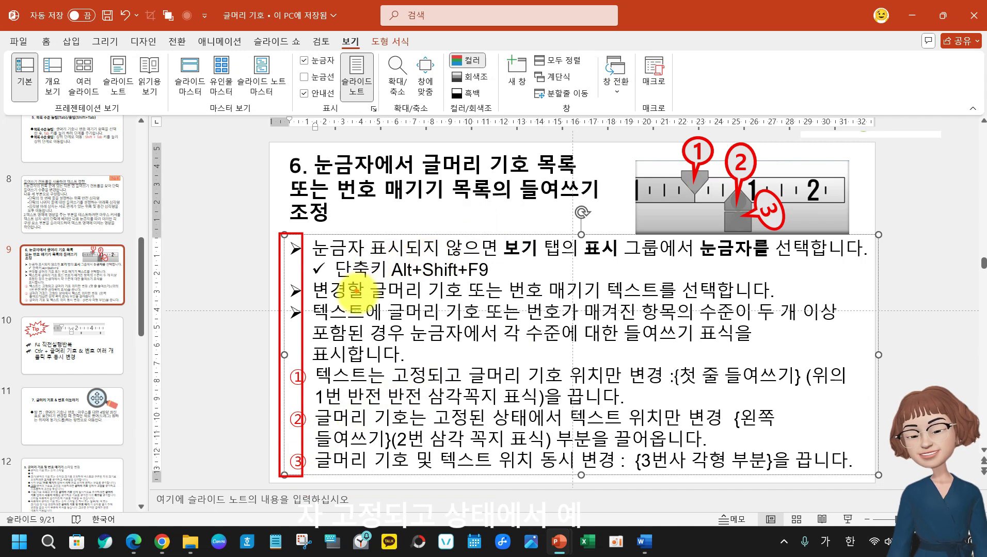
left_click_drag(317, 236, 330, 480)
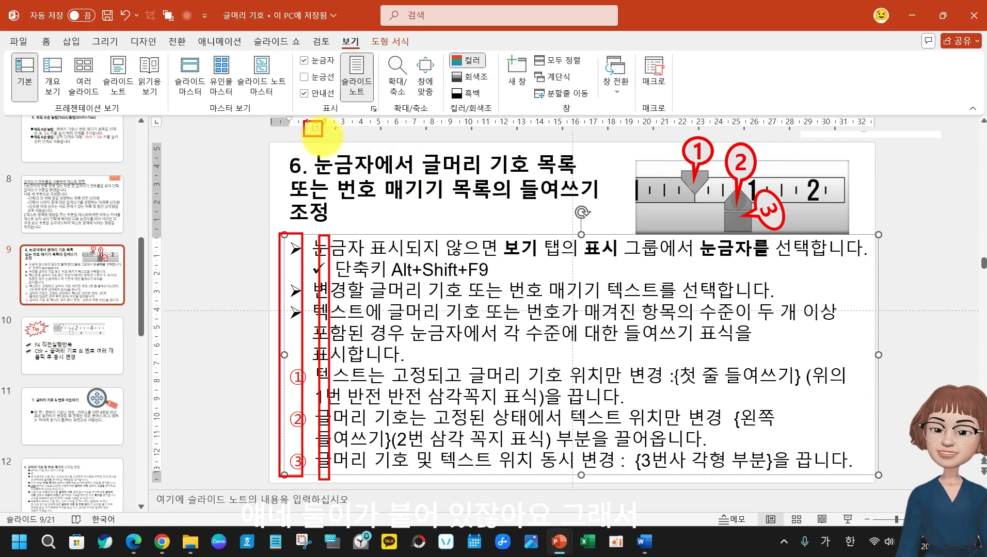
left_click_drag(326, 139, 324, 137)
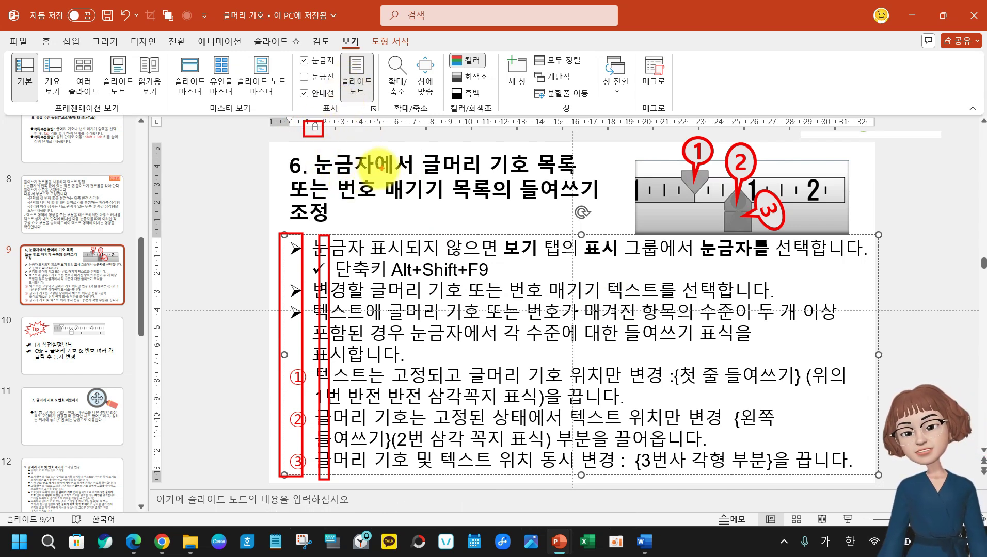
key("Escape")
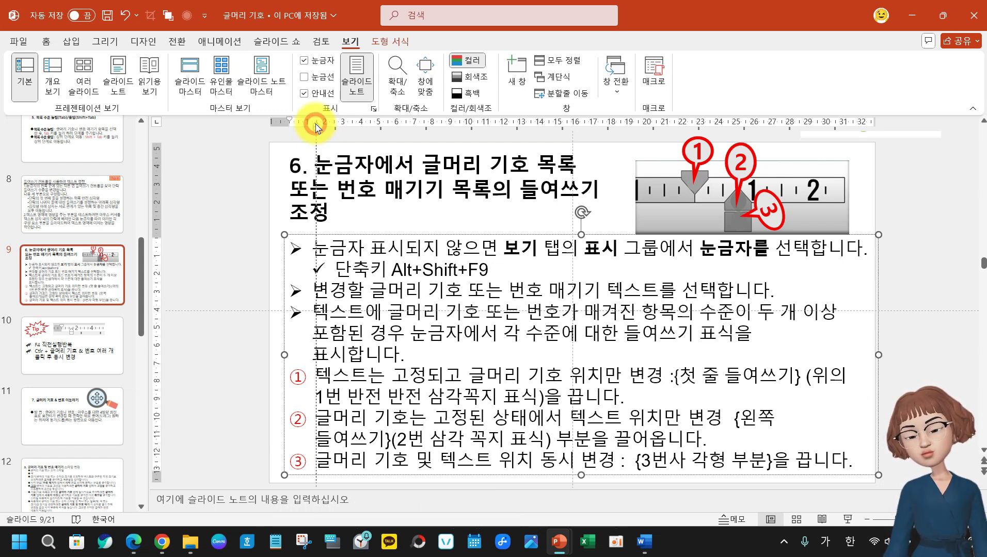
Move the left indent to about 3 on the ruler for the second numbered item and for all three numbered items, undoing each move
left_click_drag(317, 128, 342, 123)
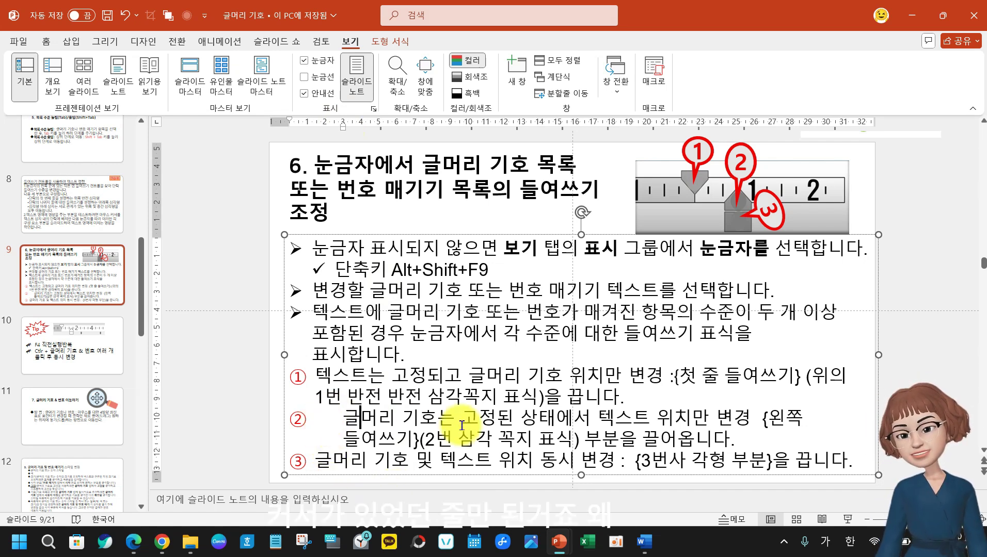
key("ctrl+z")
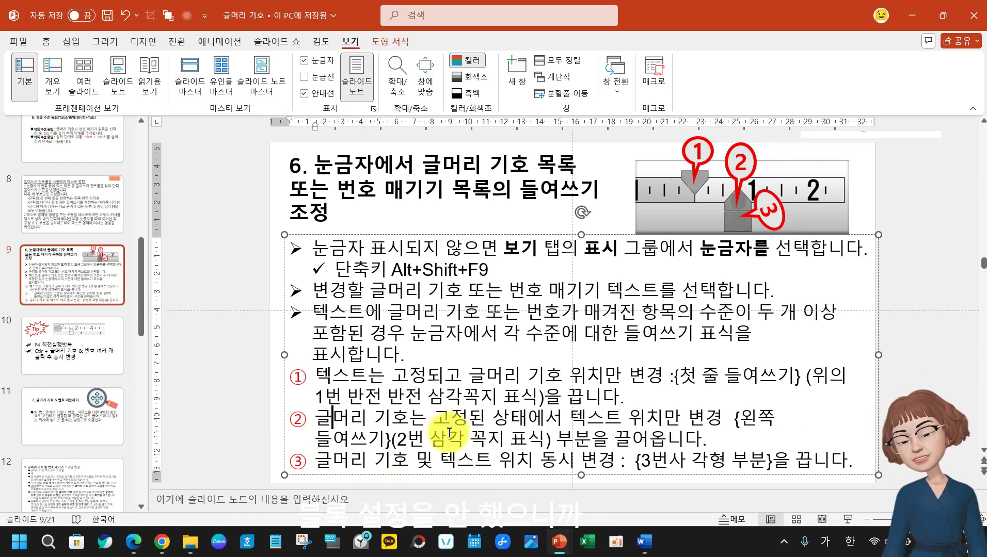
left_click_drag(315, 375, 860, 462)
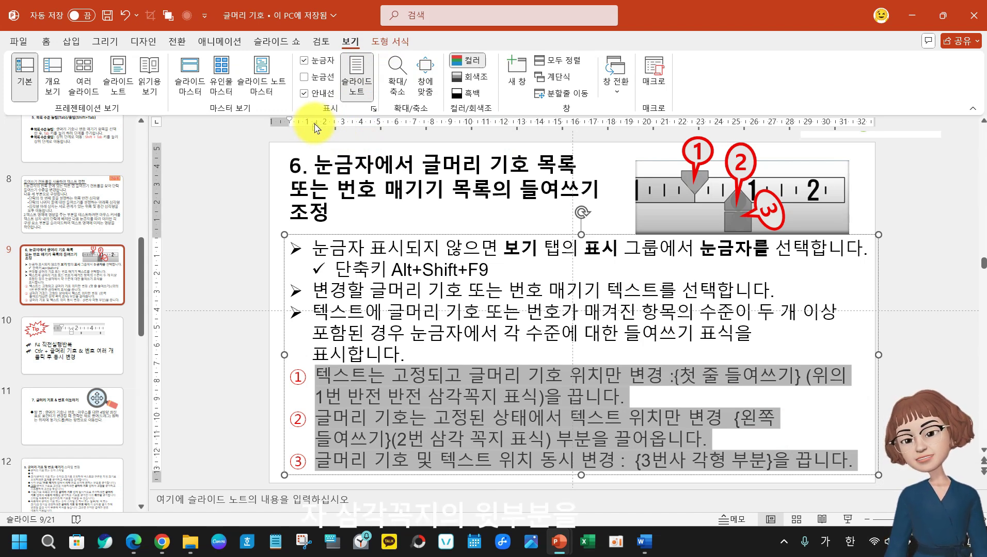
left_click_drag(317, 129, 349, 126)
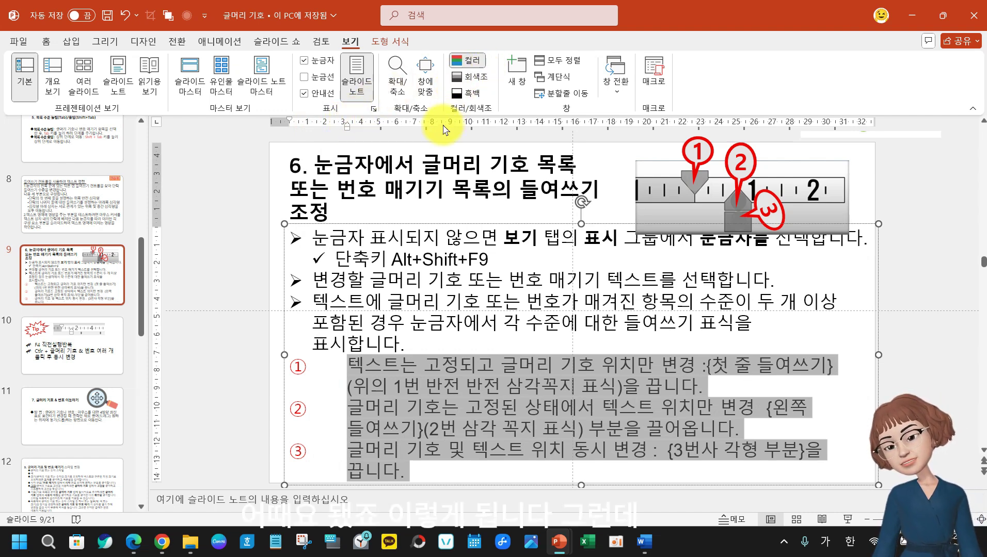
key("ctrl+z")
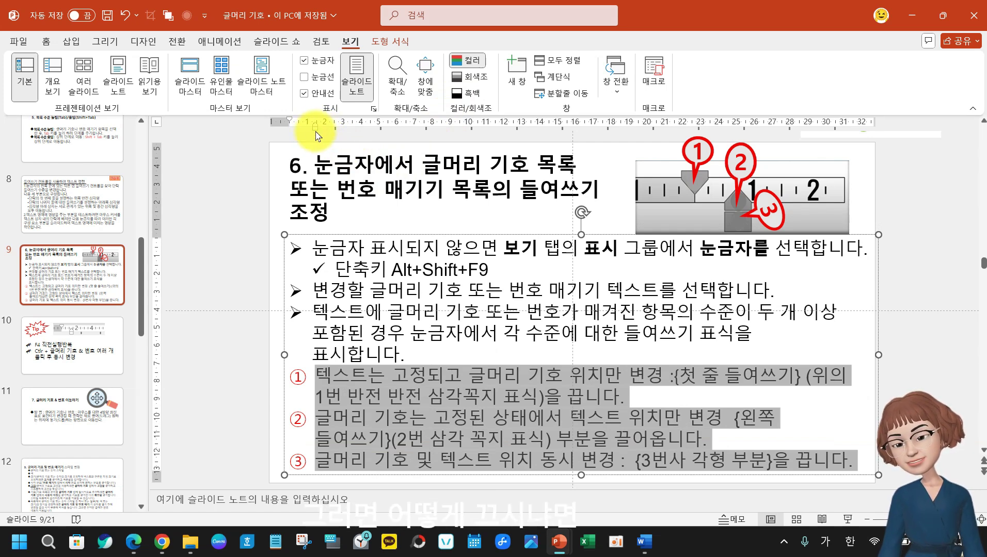
Shift the numbers and text of the three numbered items together to about 6 on the ruler, and return the first-line indent to 0
left_click_drag(316, 128, 396, 135)
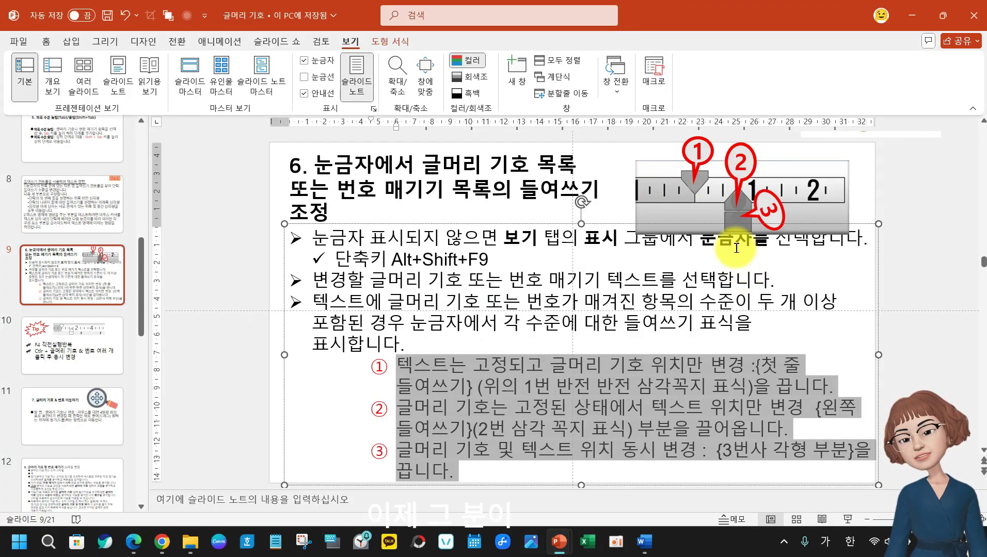
left_click_drag(757, 185, 799, 246)
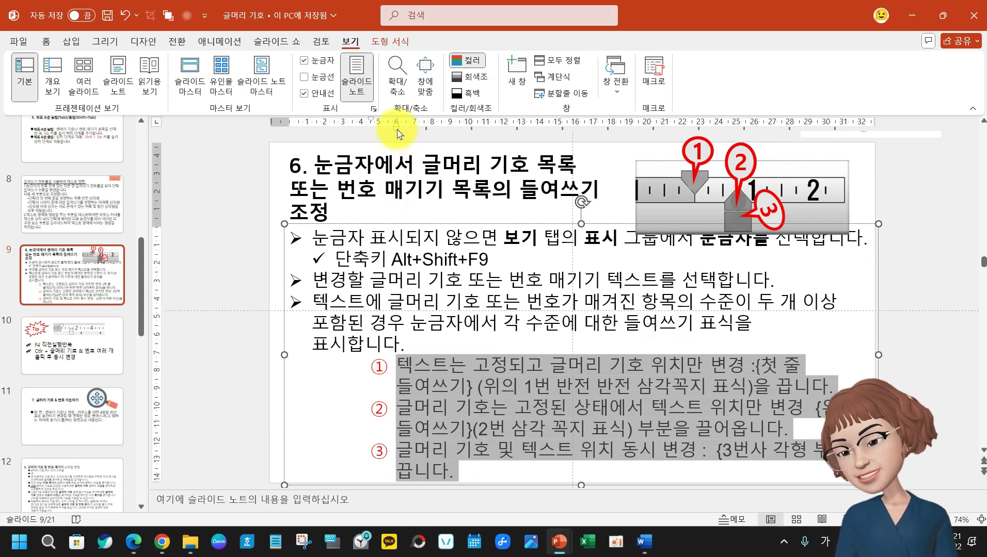
left_click_drag(397, 129, 315, 130)
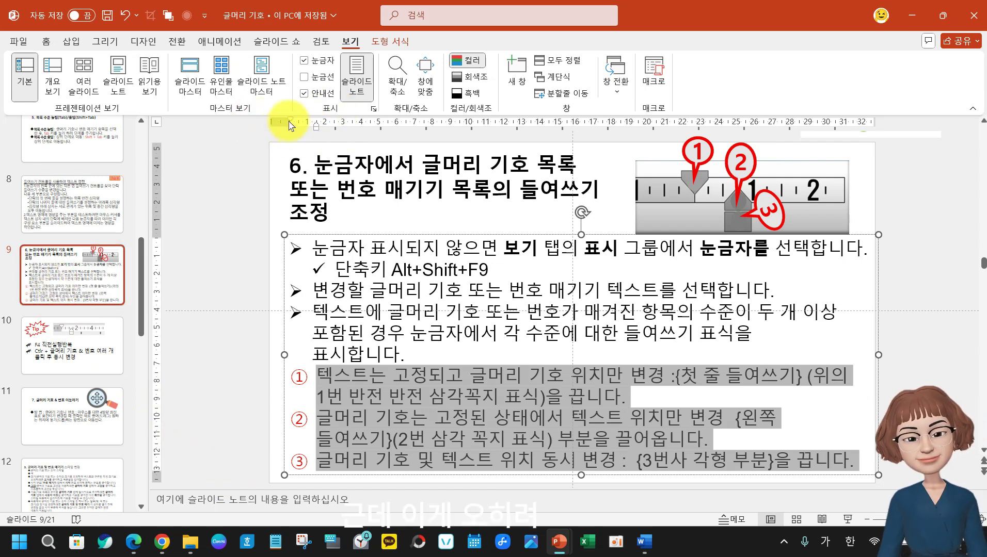
left_click_drag(293, 125, 290, 125)
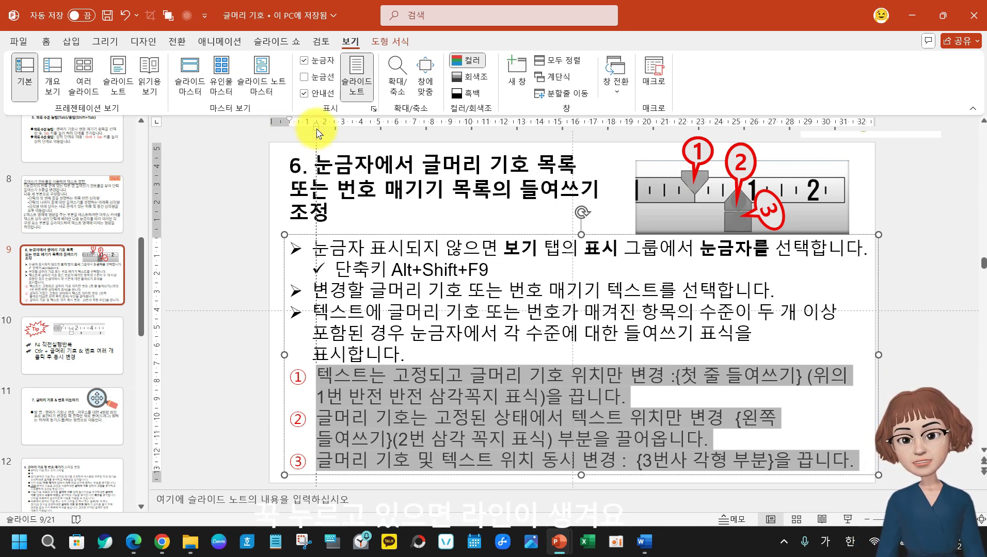
left_click_drag(317, 129, 313, 126)
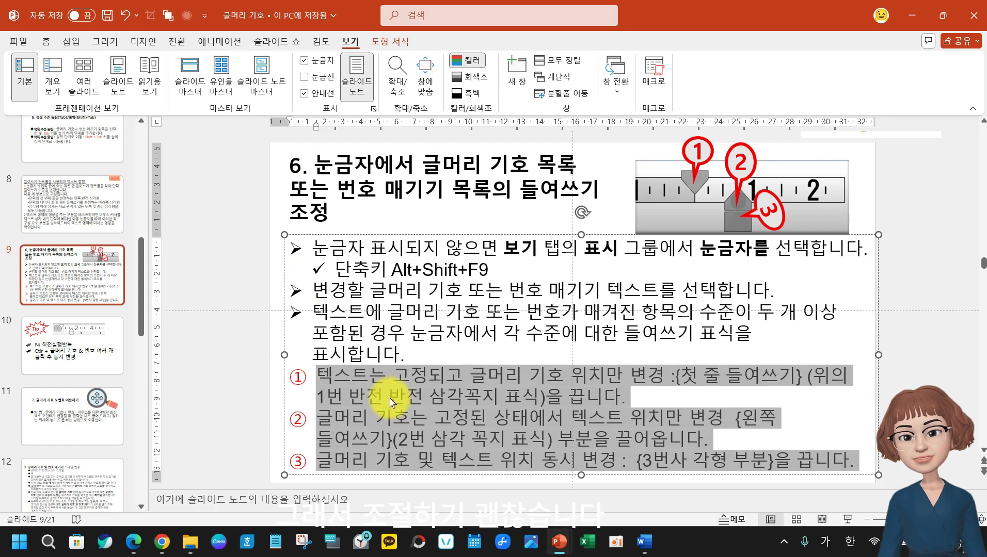
View the Tip slide (slide 10) and return to slide 9
left_click(47, 42)
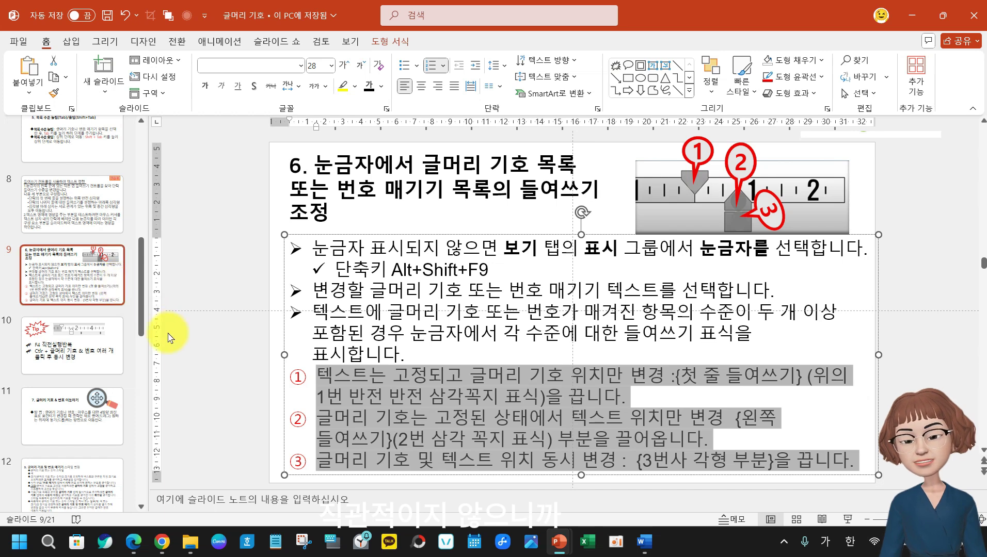
left_click(86, 352)
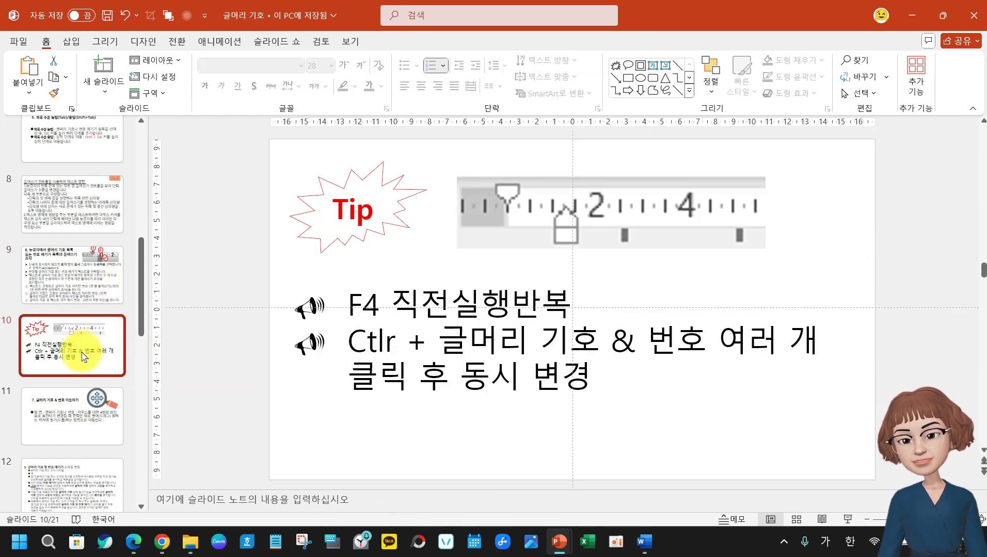
left_click(98, 291)
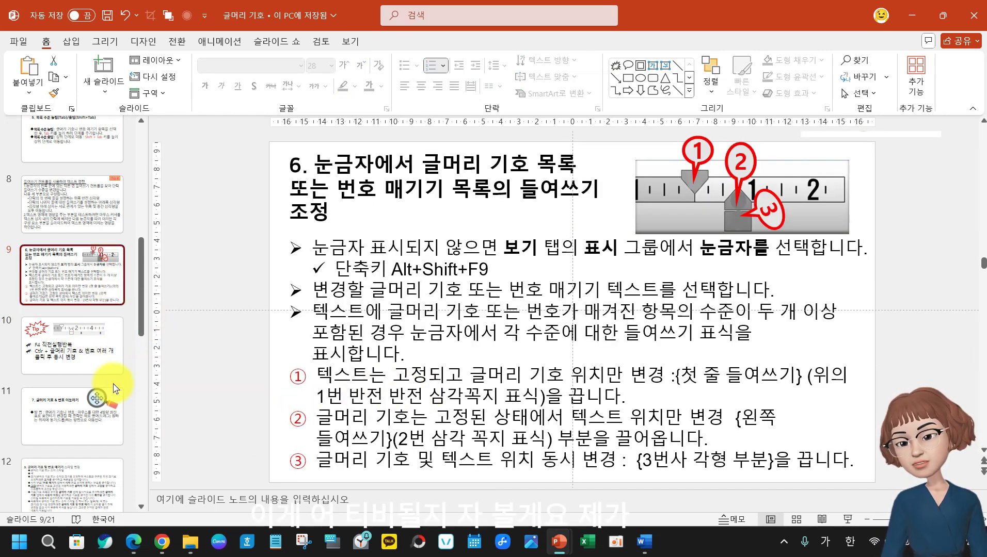
Move the first numbered item's left indent to about 4 on the ruler, and repeat that action on the second numbered item
left_click(317, 375)
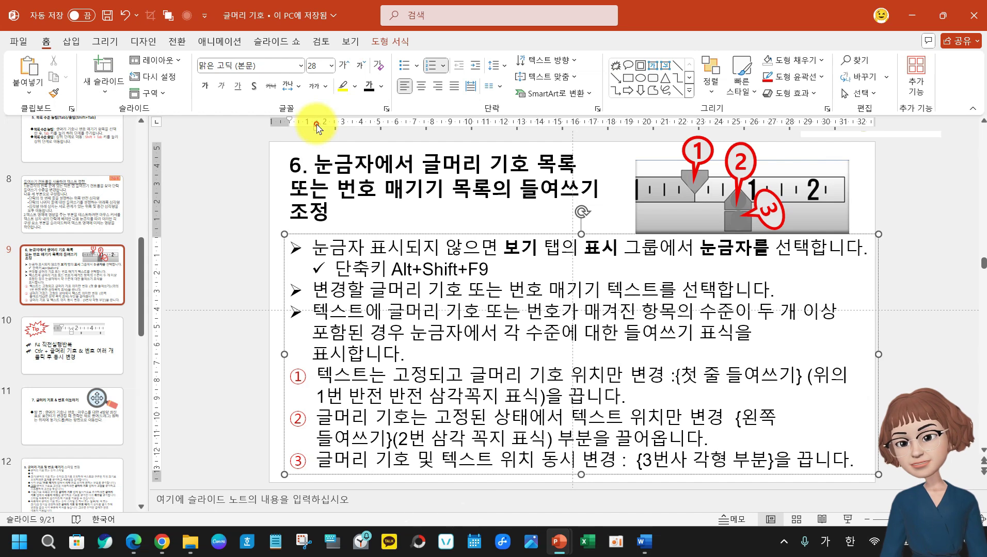
left_click_drag(317, 128, 363, 138)
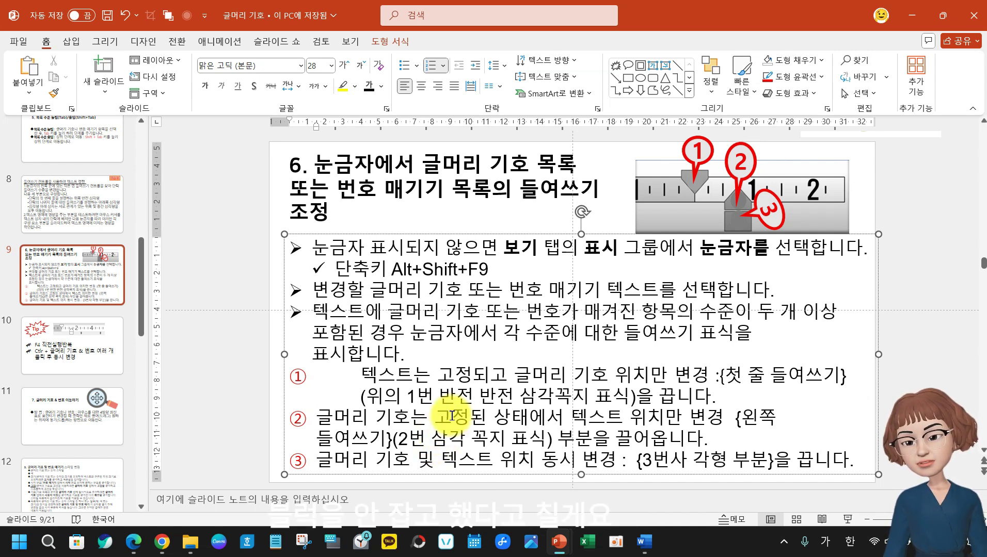
key("F4")
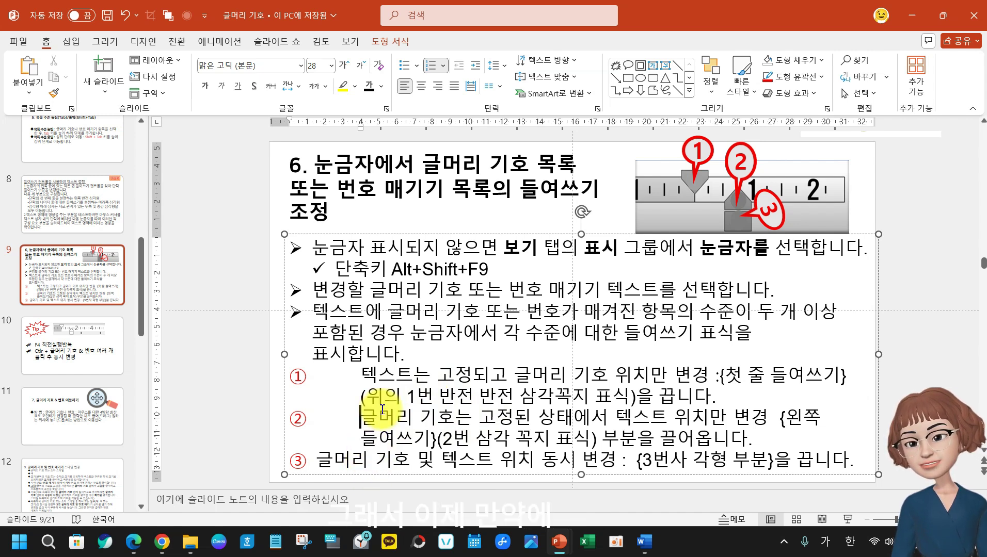
Restore the original left indents of the second and first numbered items
key("BackSpace")
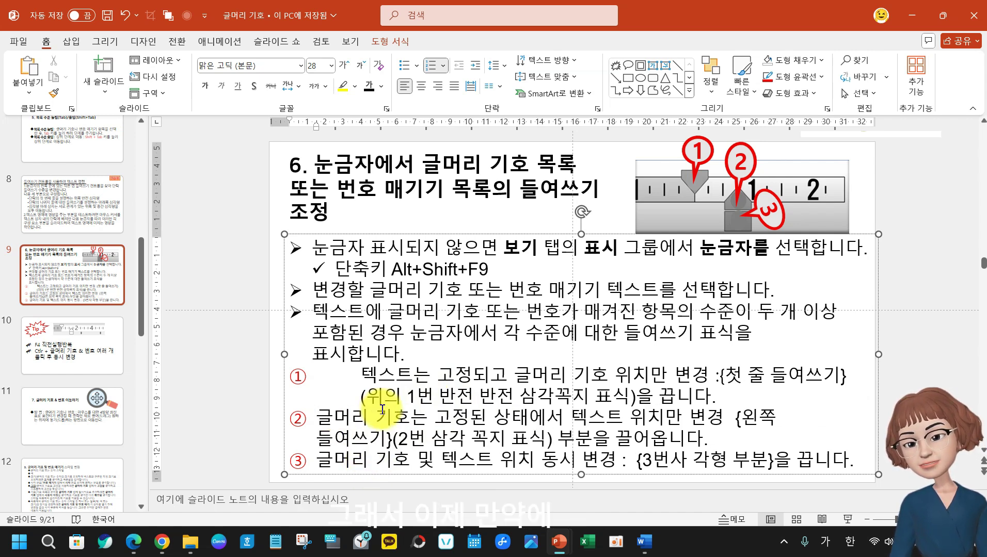
left_click(360, 371)
key("BackSpace")
key("BackSpace")
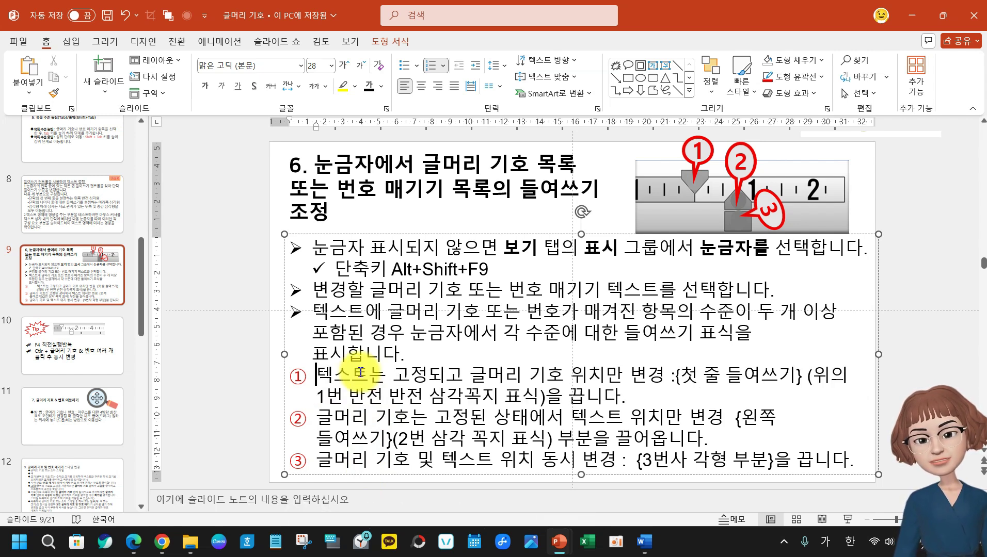
Select all three numbered items as one block, and place the cursor in the first and last arrow items
left_click_drag(316, 376, 850, 461)
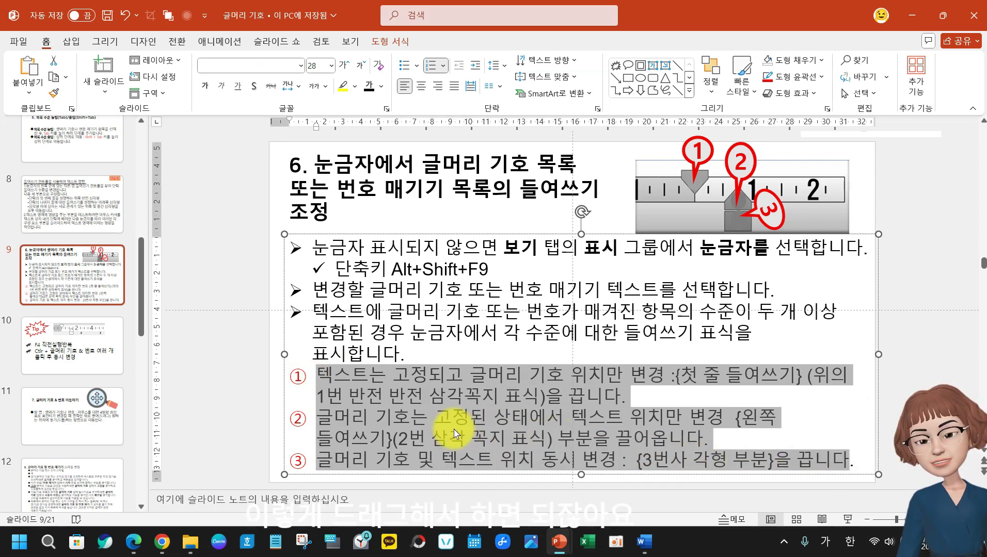
left_click(319, 251)
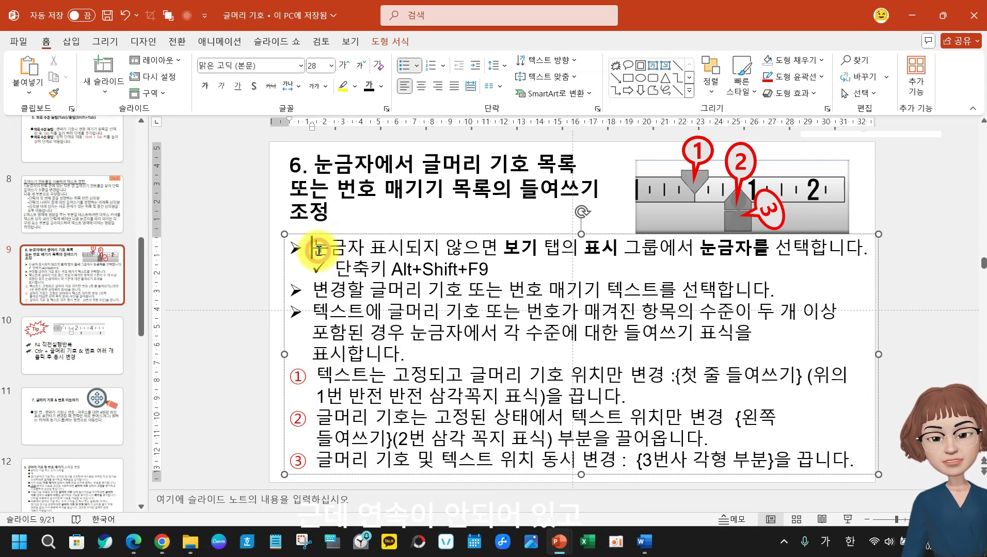
left_click(313, 313)
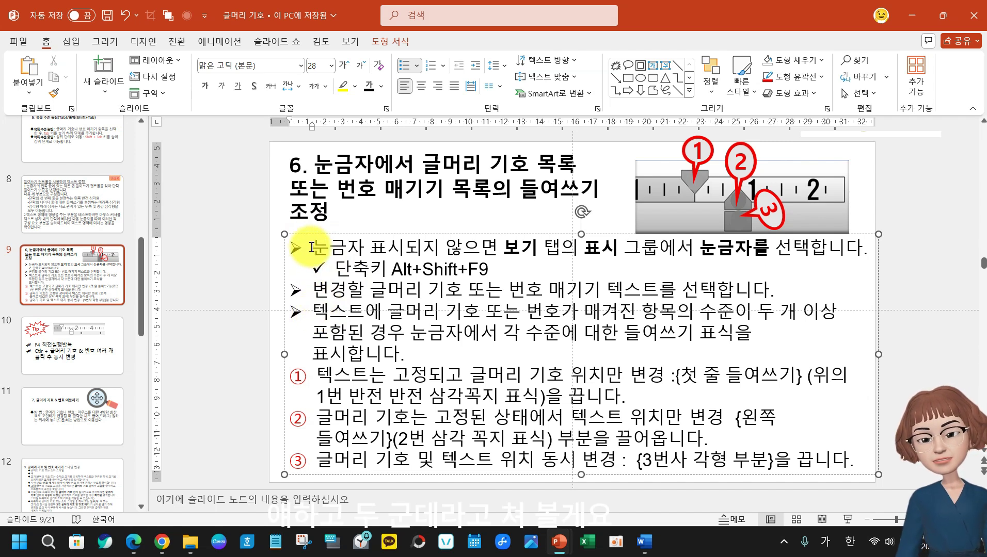
Select the text of the first, second and third arrow items together, leaving out the check-marked sub-item
left_click_drag(312, 247, 882, 247)
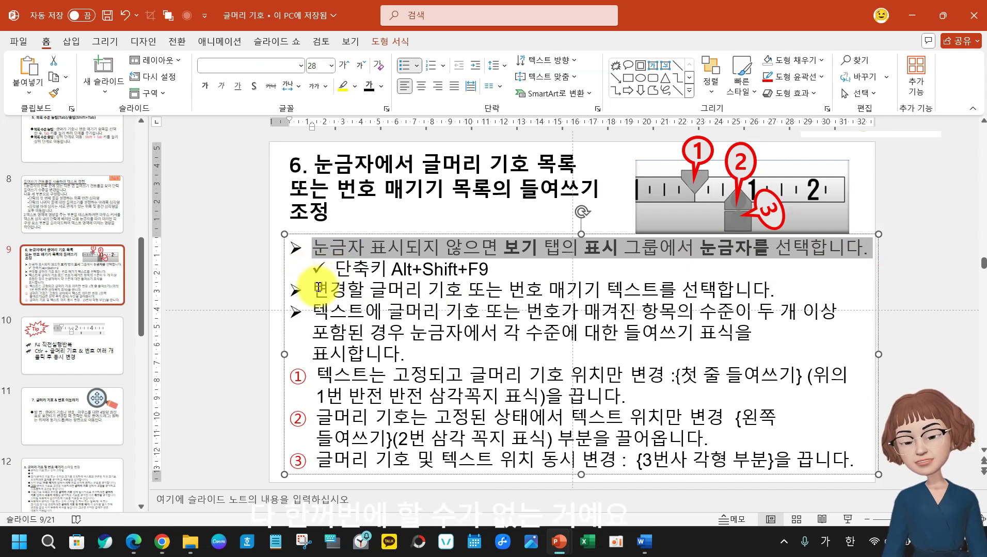
left_click_drag(316, 289, 618, 349)
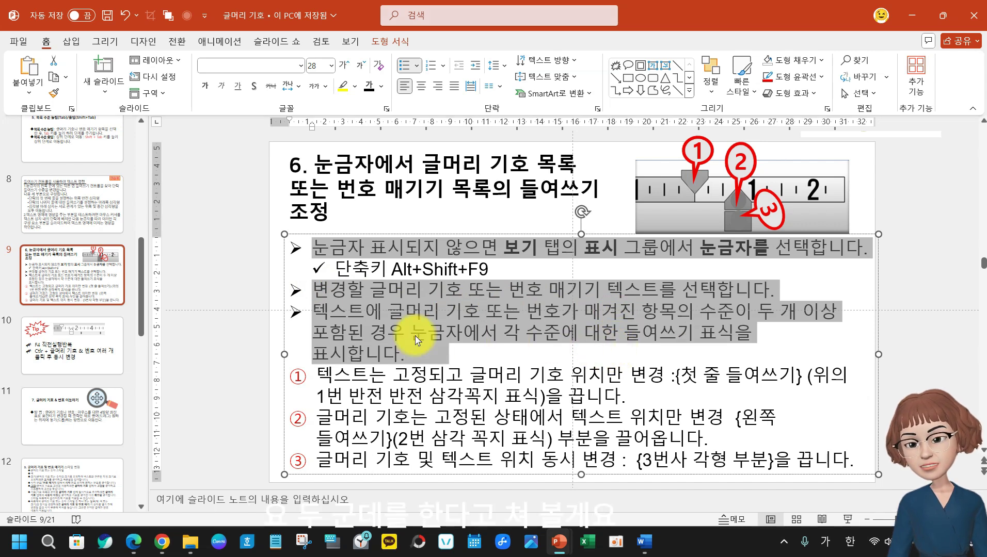
mouse_move(416, 338)
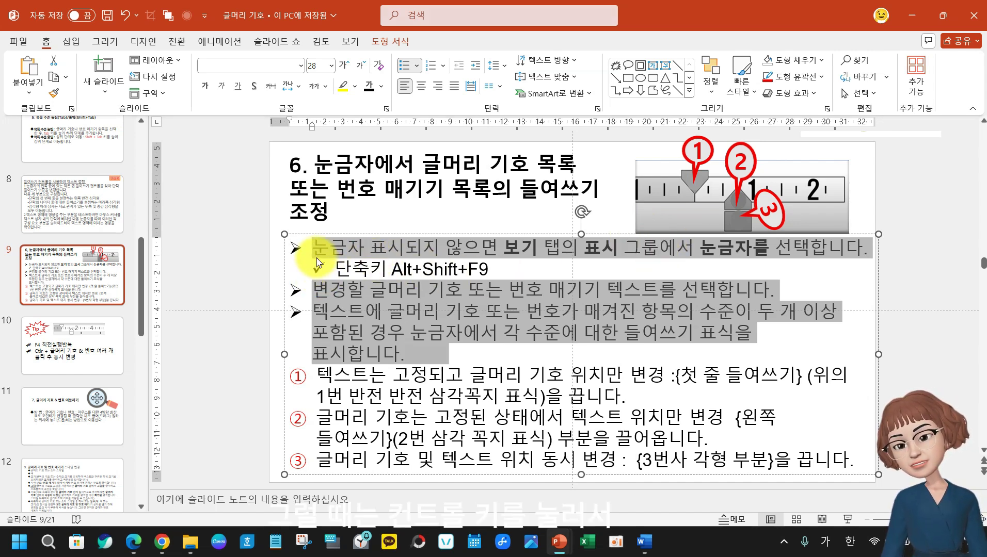
left_click(349, 221)
left_click_drag(312, 247, 872, 250)
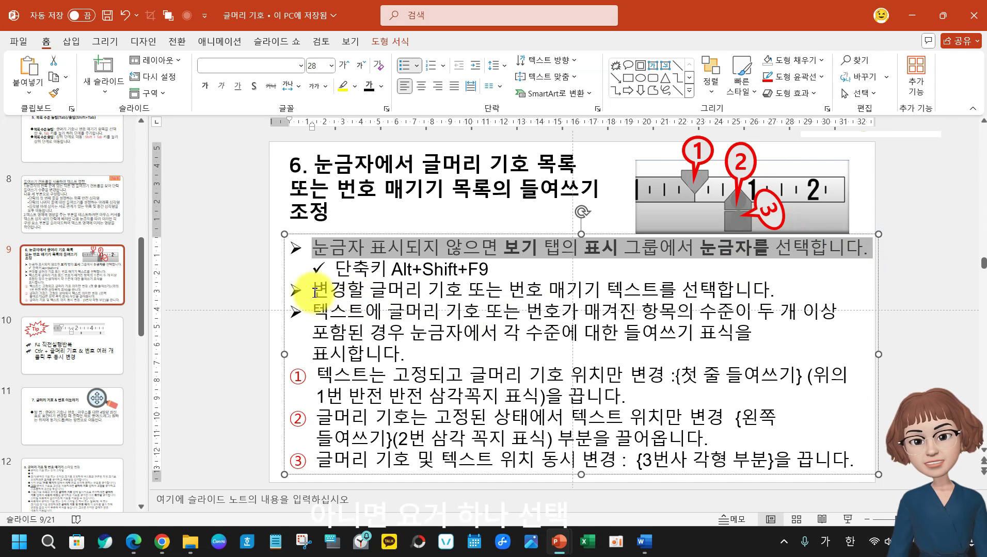
left_click_drag(313, 291, 514, 351, "ctrl")
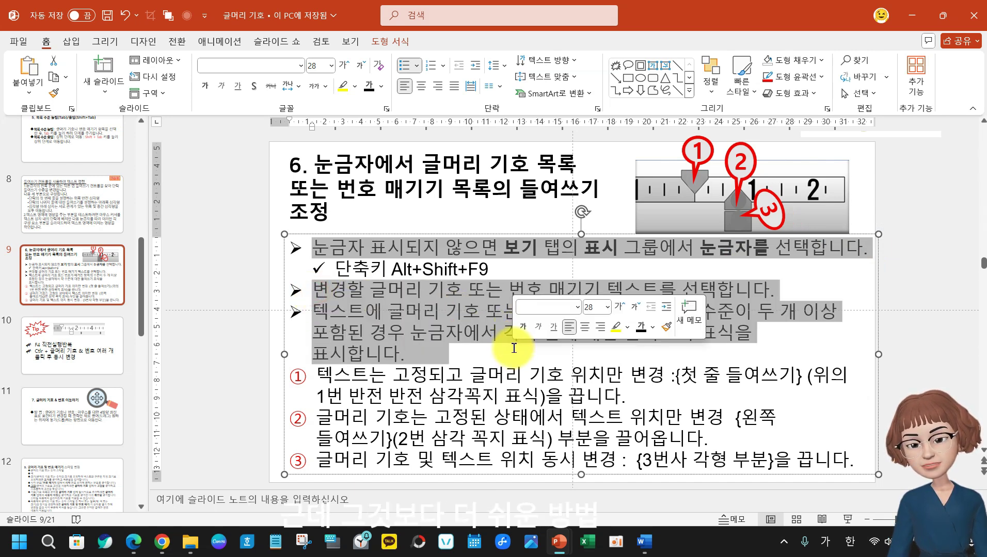
Select the first arrow item with its sub-item by its bullet, and then the second and third arrow items together
left_click(281, 253)
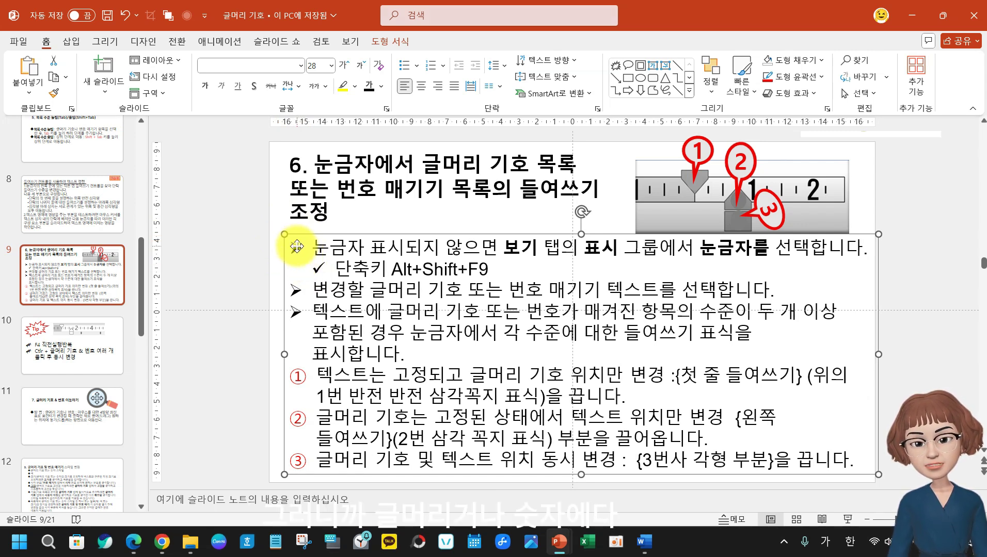
left_click(296, 248)
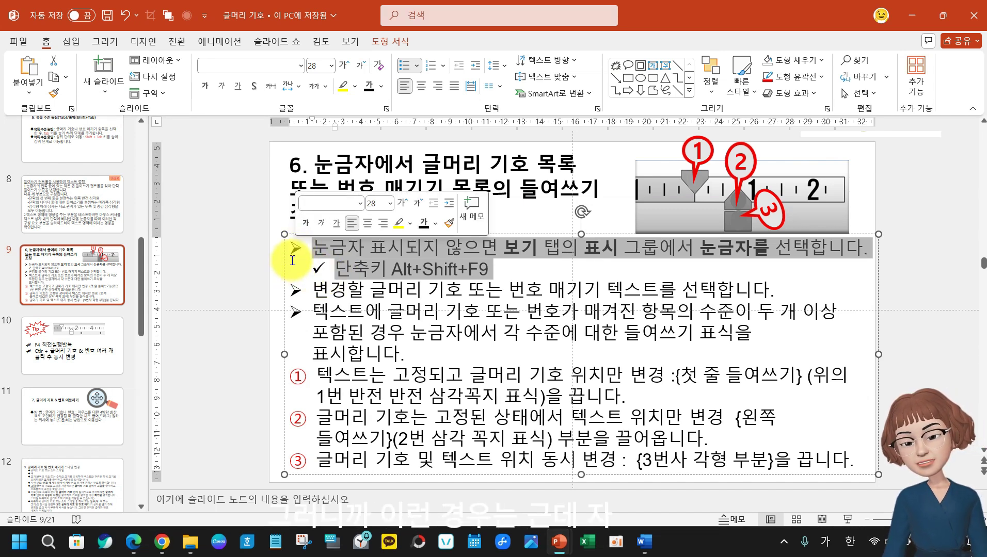
left_click(292, 289)
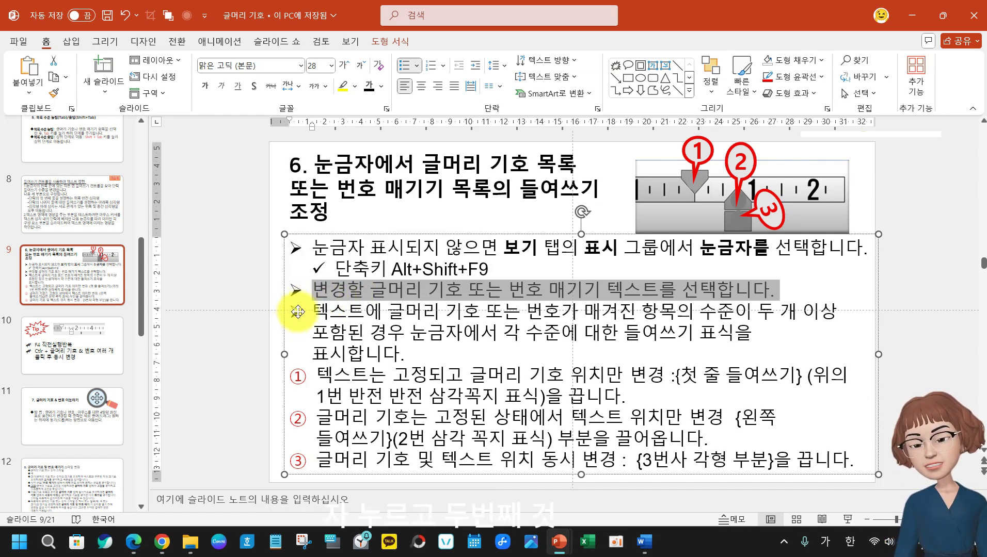
left_click(297, 311, "shift")
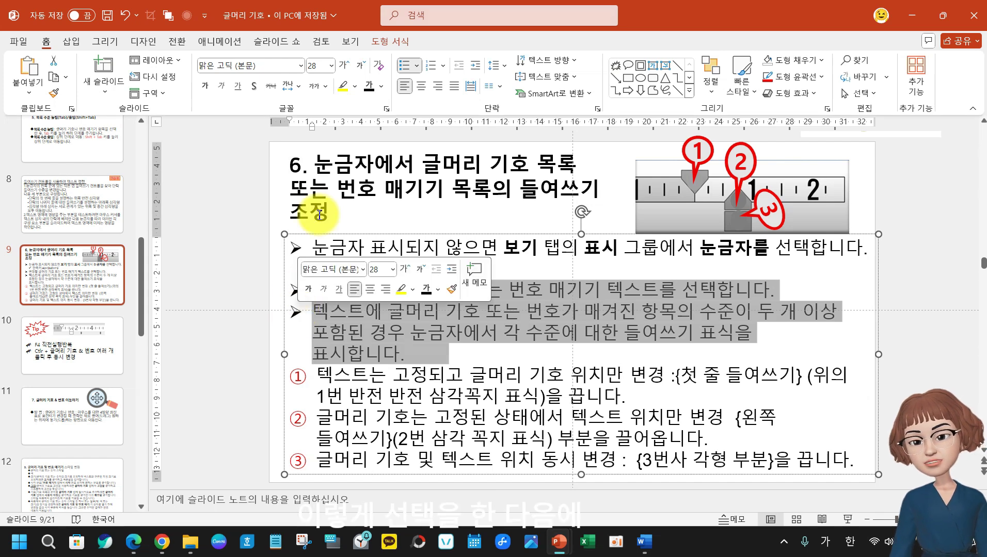
View the bullet styles for the second and third arrow items, and try demoting both one list level and back
left_click(417, 66)
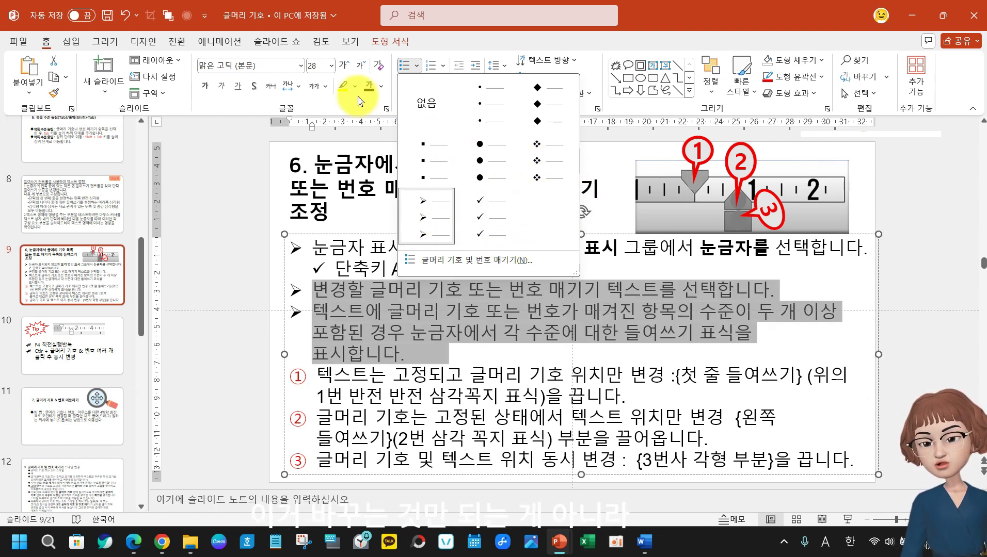
left_click(419, 42)
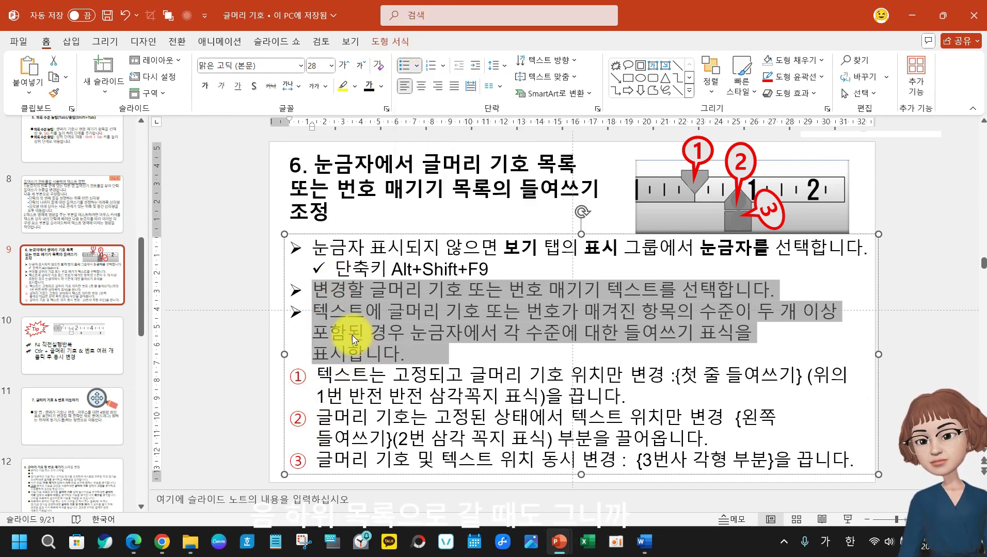
left_click(478, 68)
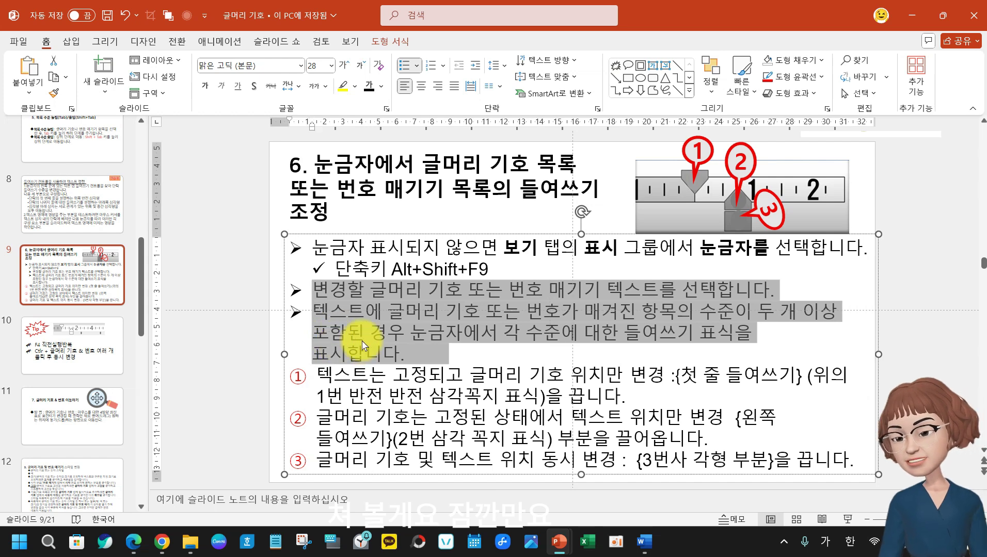
key("shift+Tab")
Demote the third arrow item and the third numbered item together by one list level, and promote them back
left_click(295, 313)
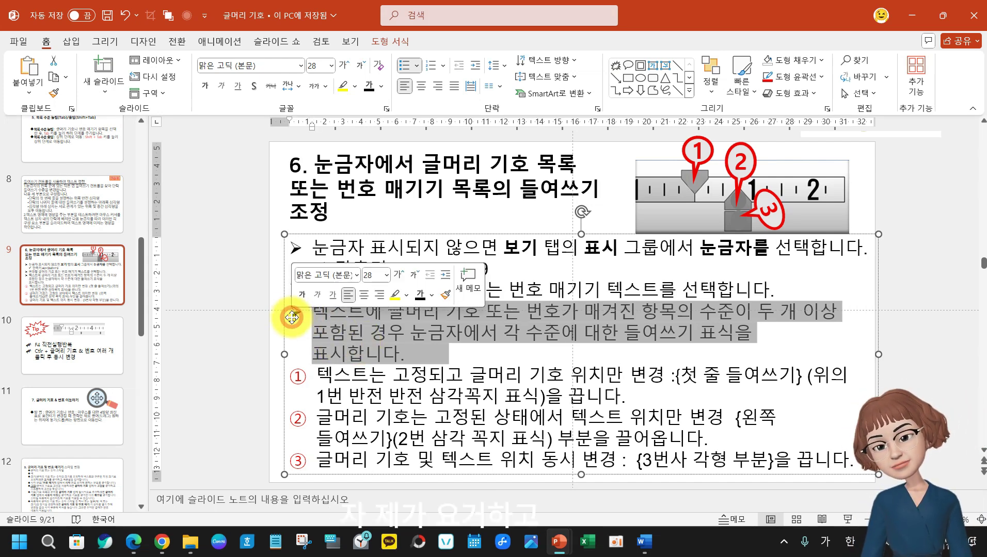
left_click(302, 462, "ctrl")
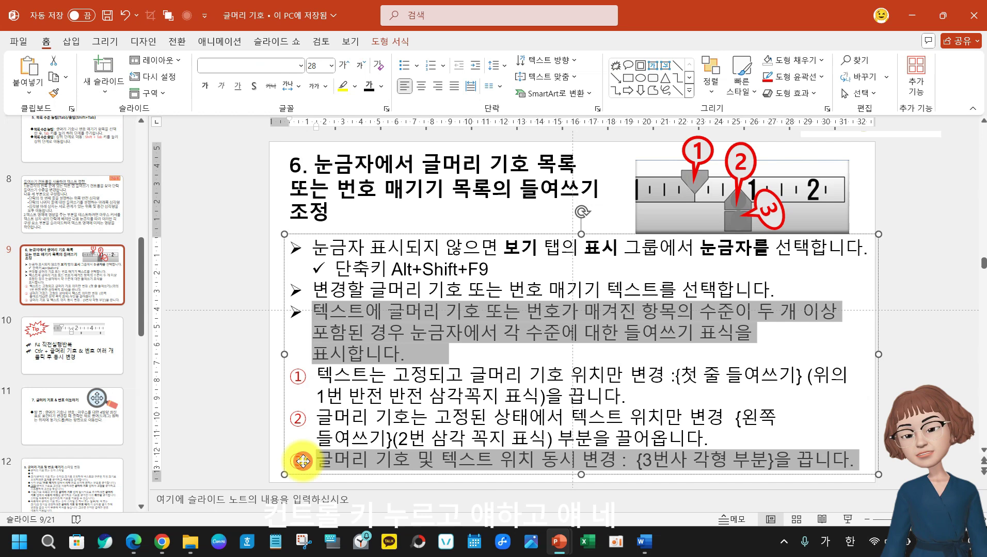
left_click(475, 67)
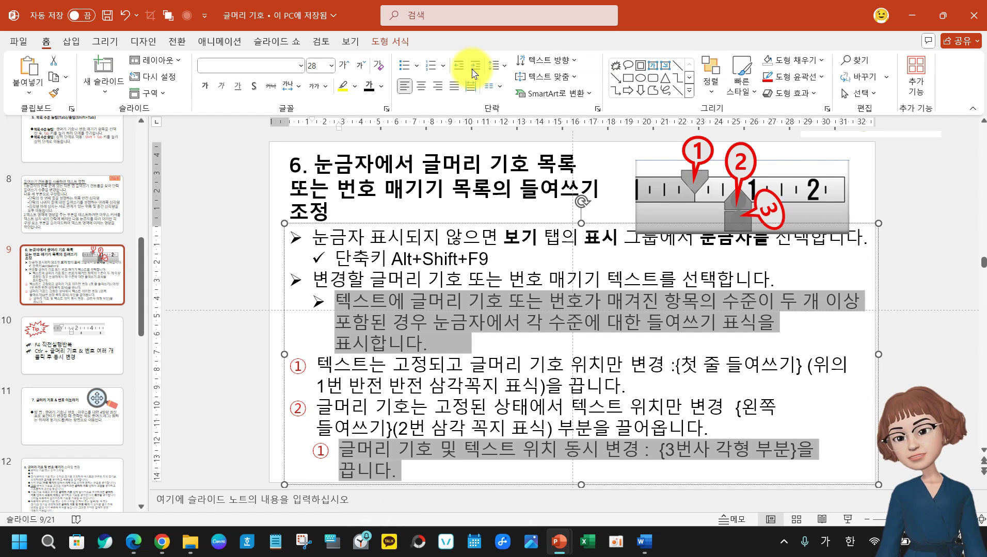
left_click(458, 71)
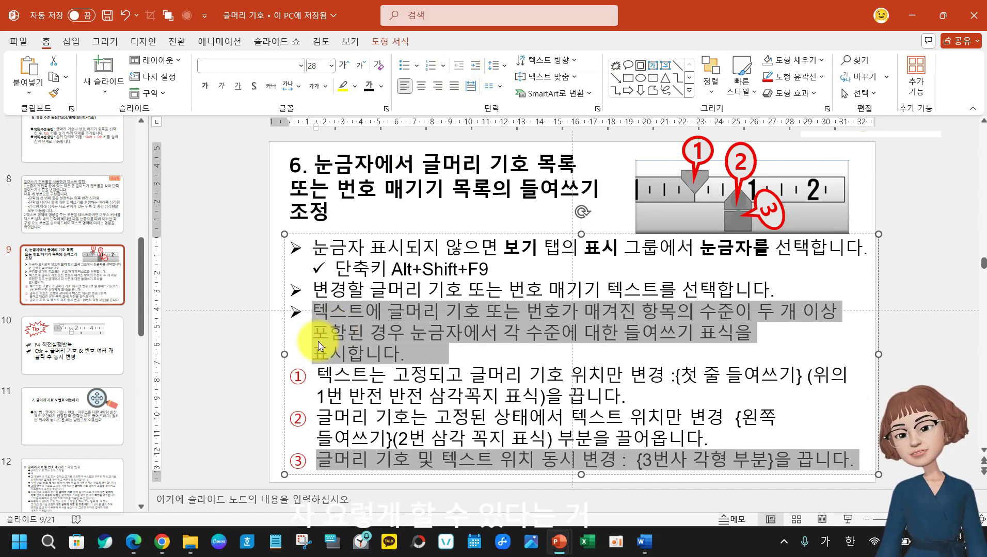
Select all three numbered items and demote them together by one list level
left_click(297, 379)
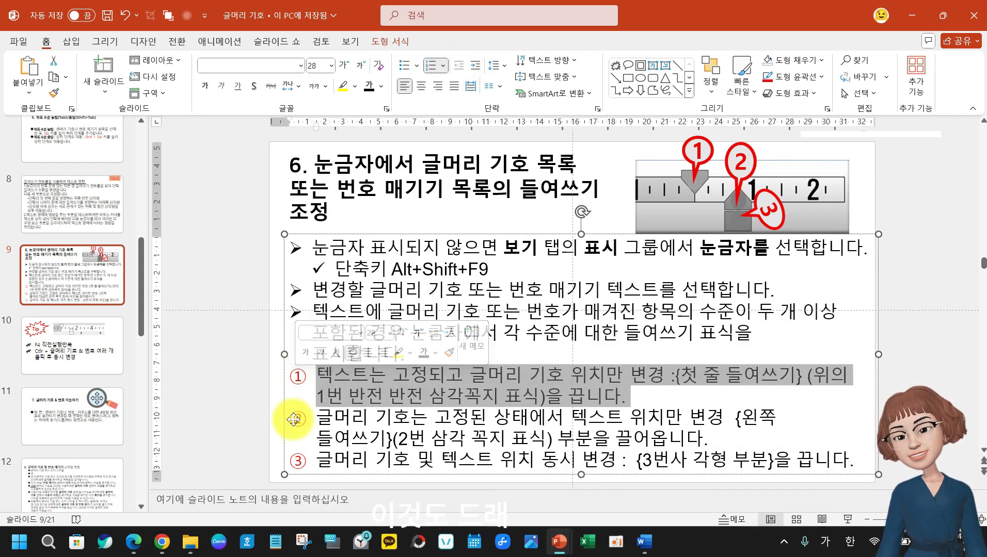
left_click(297, 417, "shift")
left_click(301, 466, "shift")
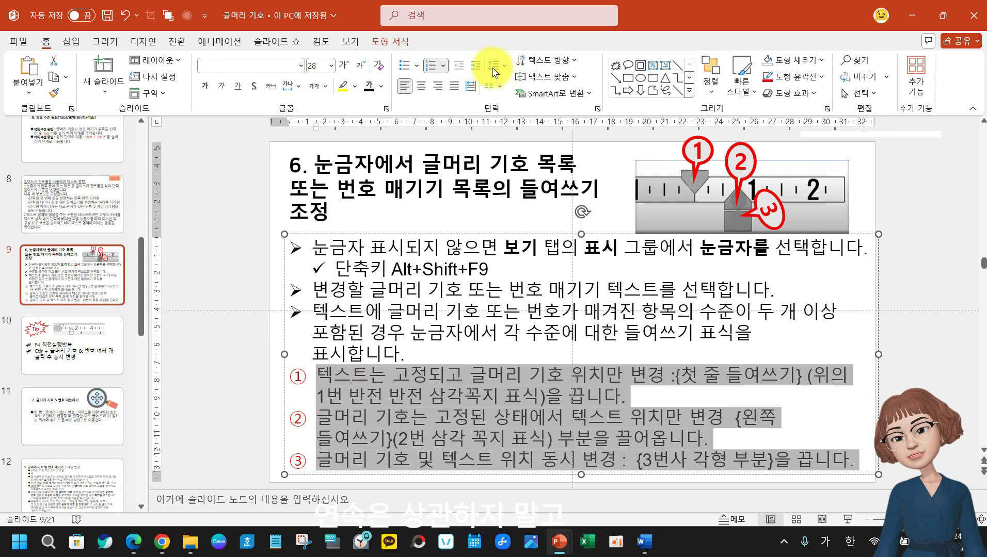
left_click(475, 65)
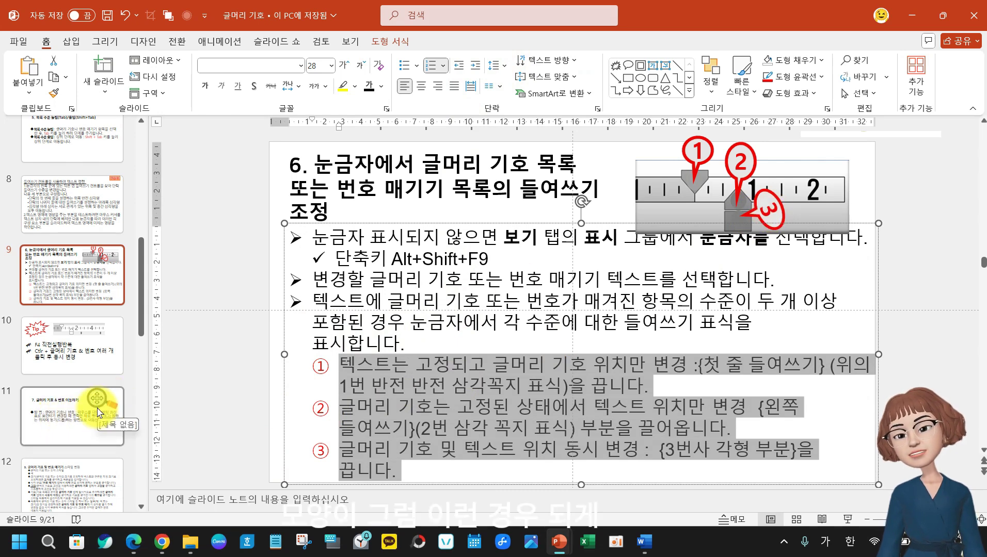
View slide 11 on moving bullets, return to slide 9 and select the third arrow item with its numbered sub-items by its bullet
left_click(93, 397)
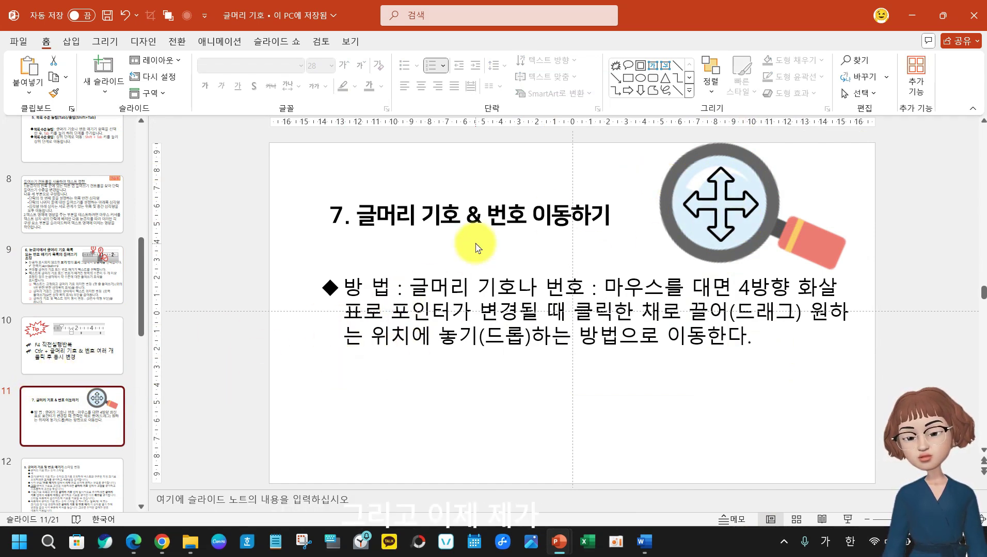
left_click(54, 289)
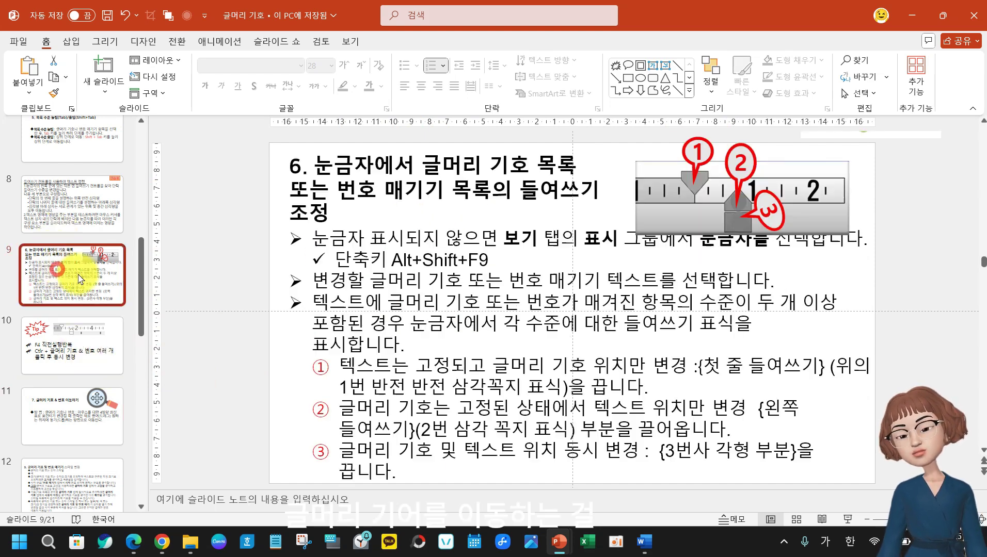
left_click(292, 306)
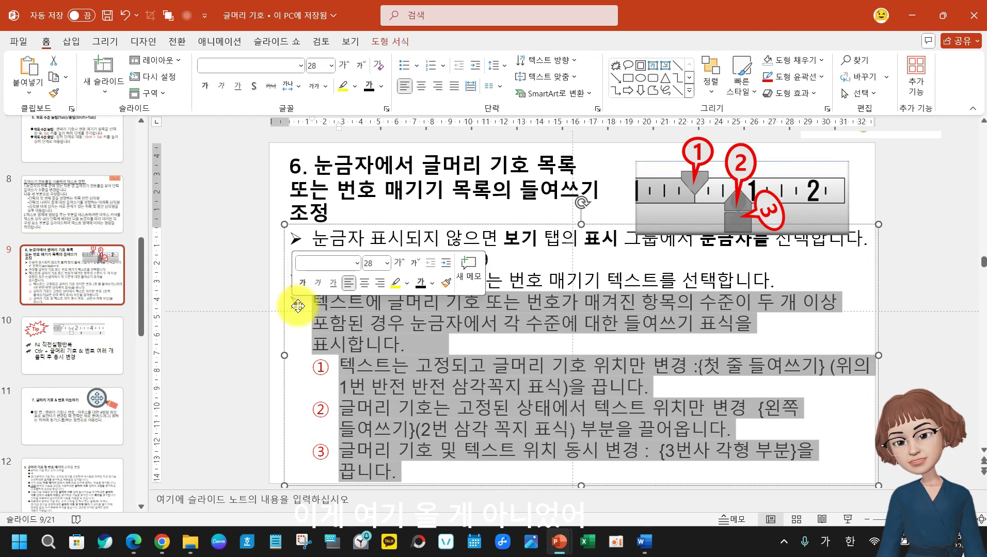
left_click(255, 326)
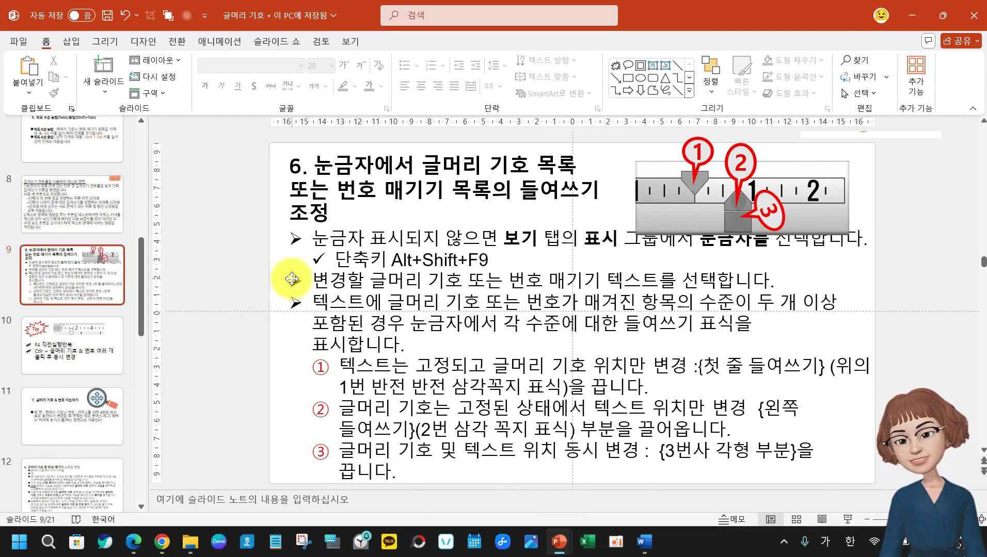
Move the second arrow item to the end of the list, and the other arrow item with its numbered sub-items below it
left_click(293, 277)
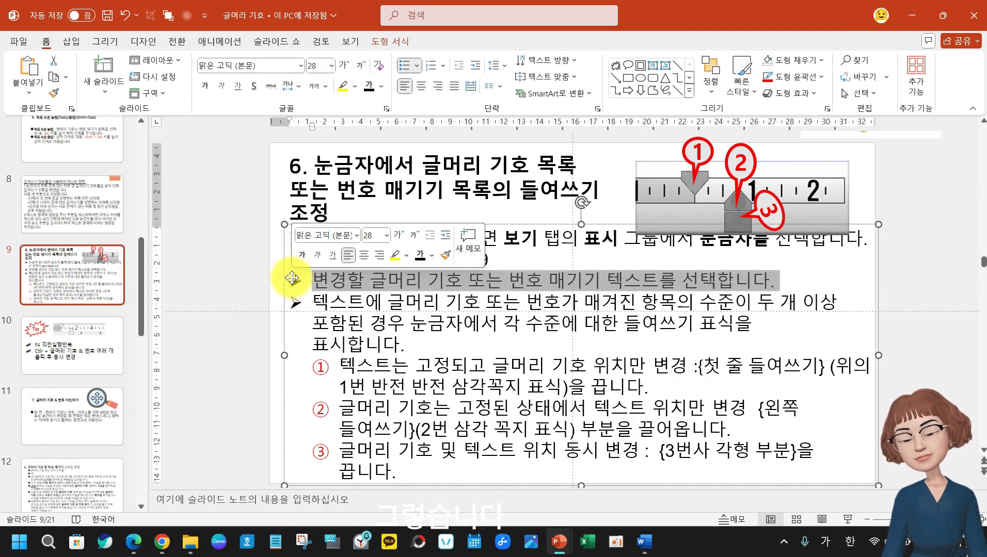
left_click(298, 280)
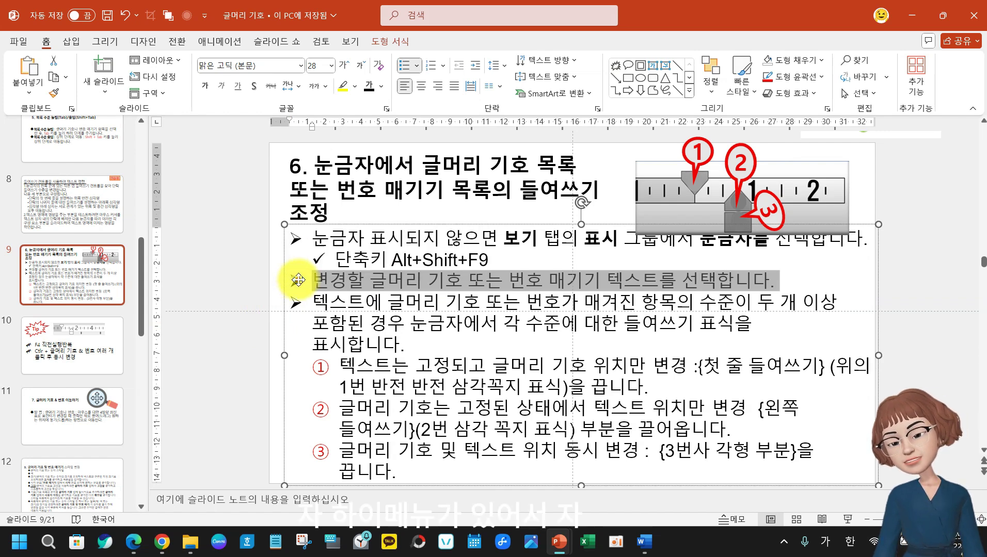
left_click(298, 280)
left_click_drag(297, 282, 286, 475)
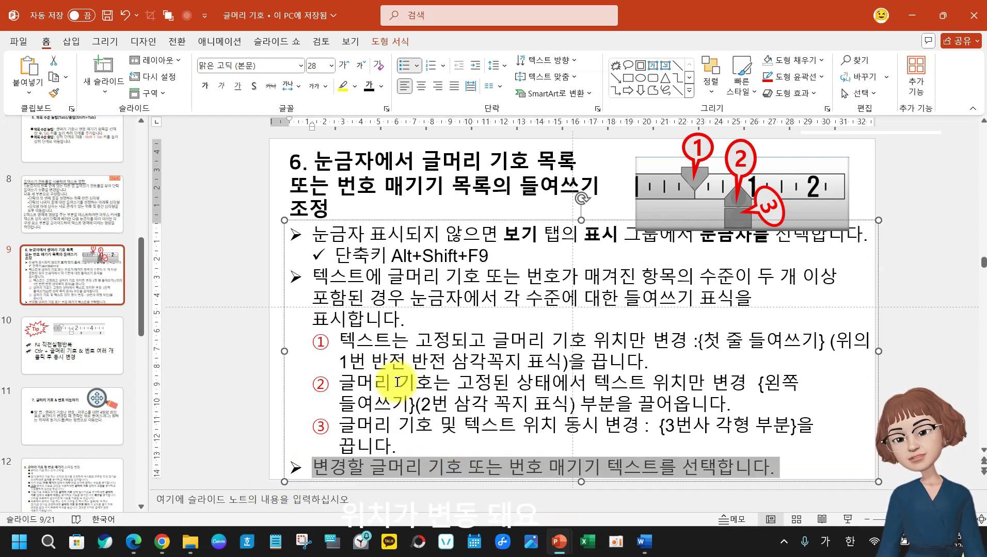
left_click(296, 275)
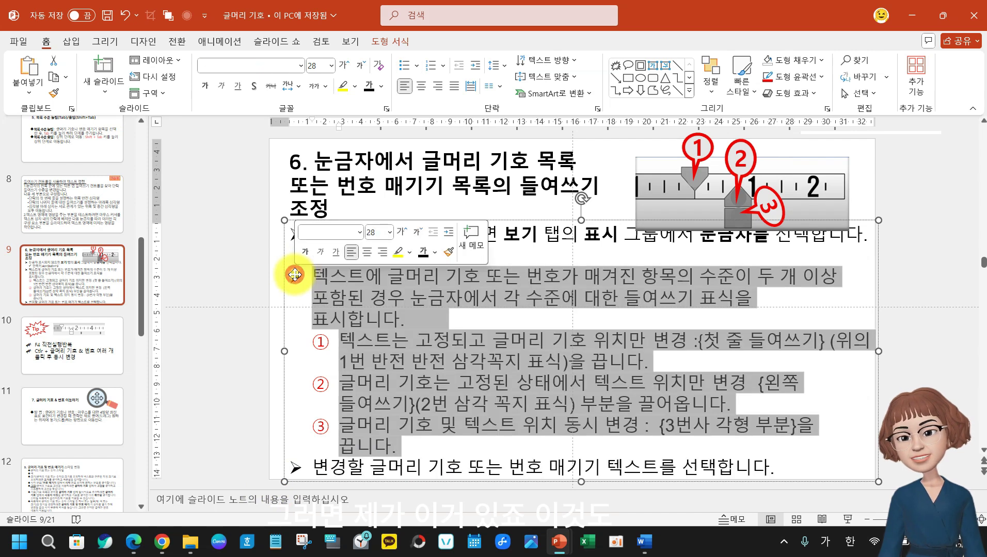
left_click_drag(295, 275, 308, 484)
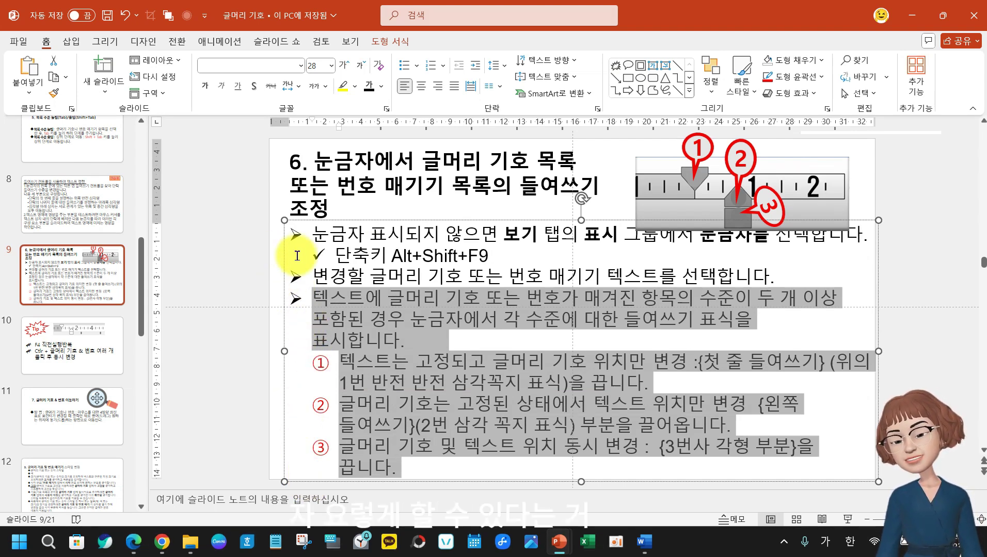
Copy the magnifying glass picture from slide 11 to the Tip slide (slide 10), shrunk and placed below the second tip
left_click(75, 406)
left_click(739, 221)
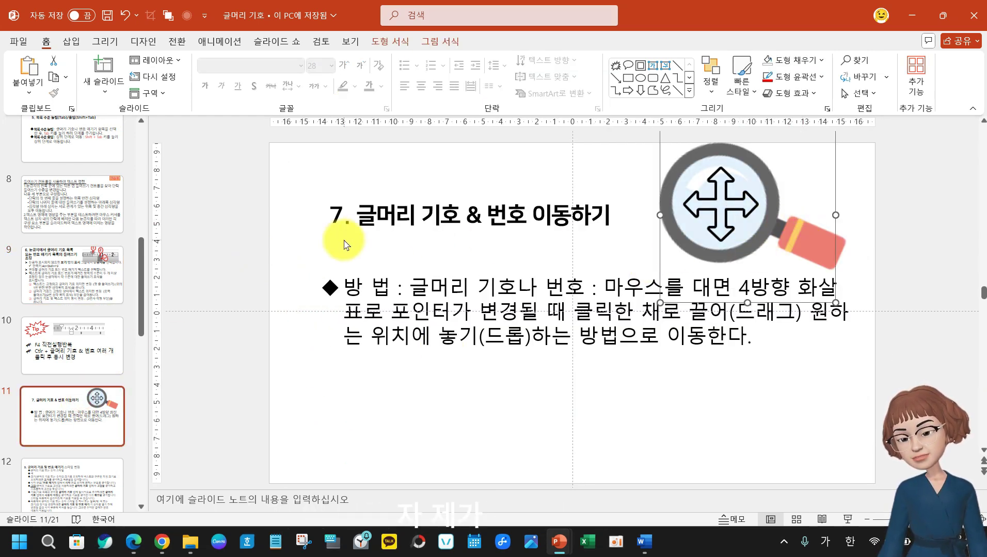
left_click(80, 342)
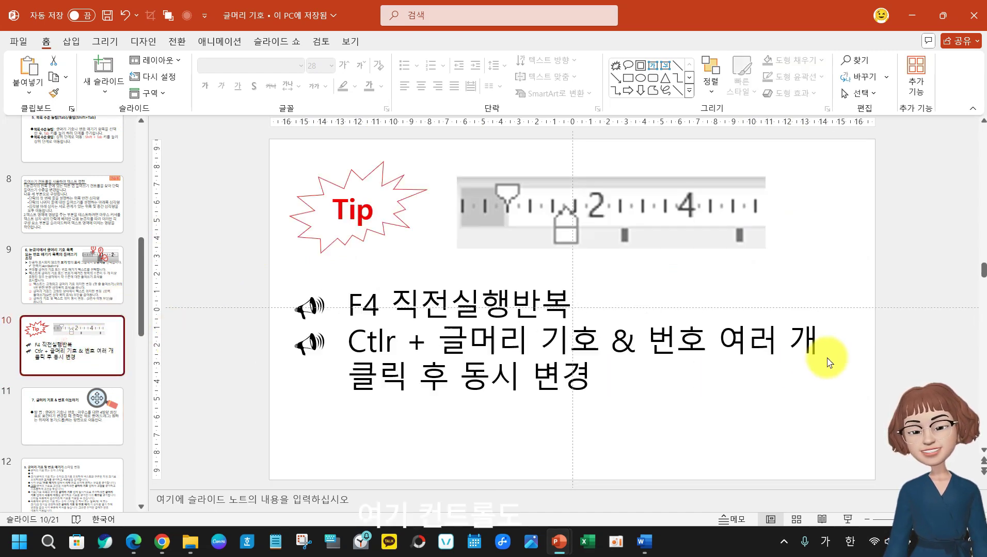
left_click(518, 453)
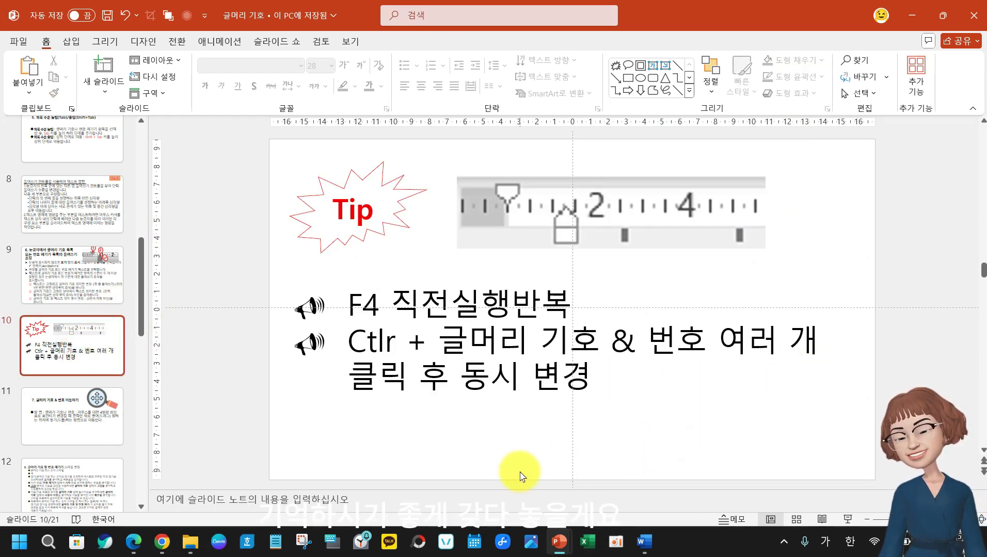
key("ctrl+v")
left_click_drag(716, 241, 687, 490)
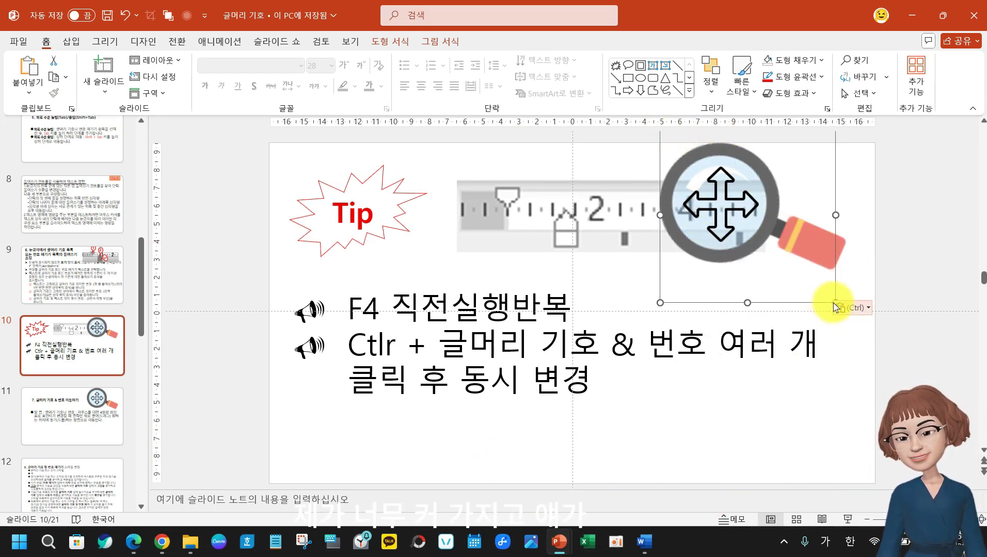
left_click_drag(836, 300, 700, 437)
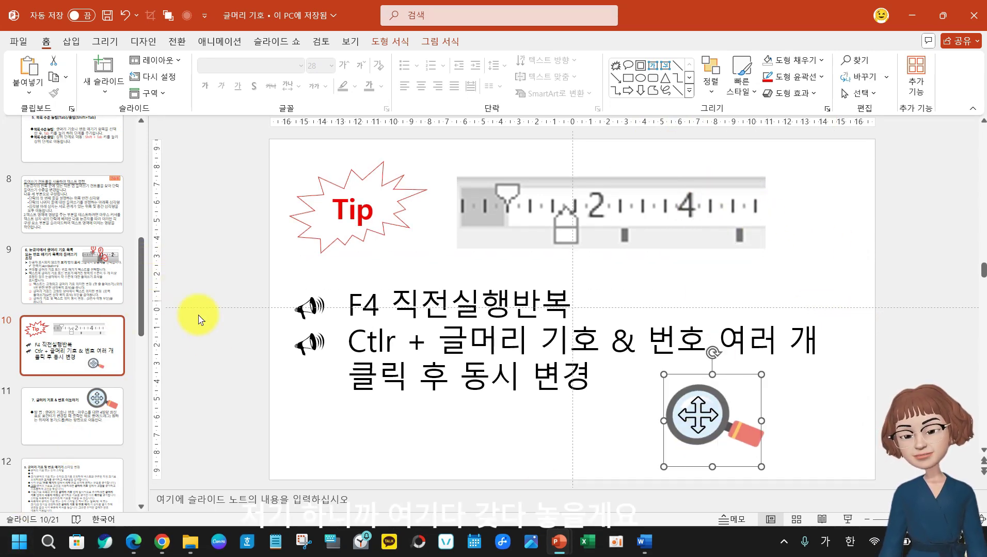